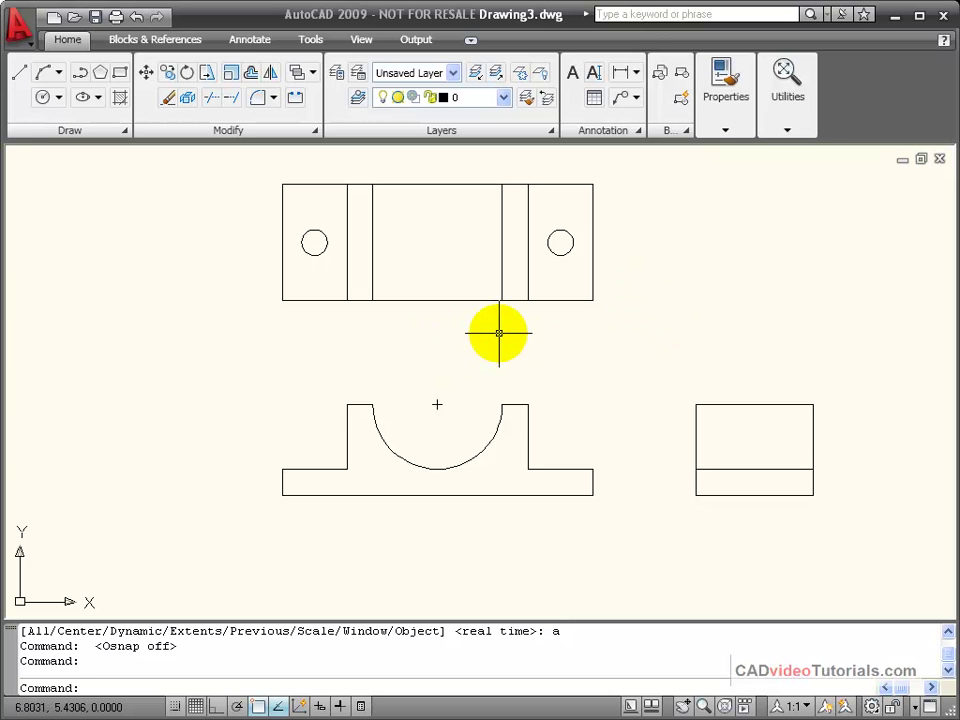
Open the Linetype Manager and hide its details, showing only ByLayer, ByBlock and Continuous loaded.
left_click(22, 38)
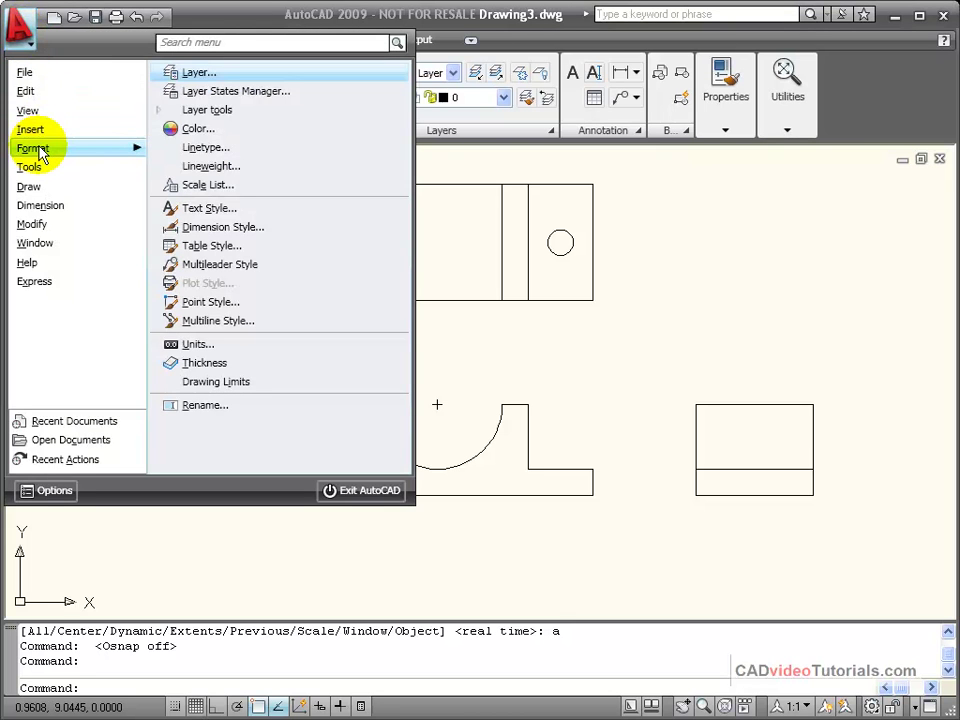
left_click(253, 157)
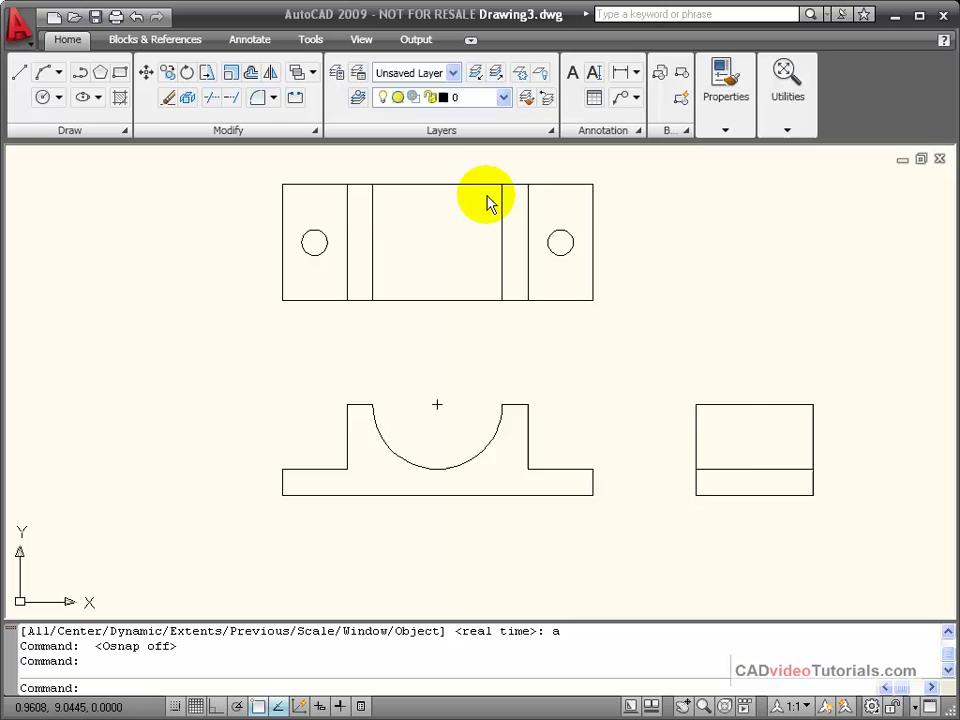
left_click(713, 242)
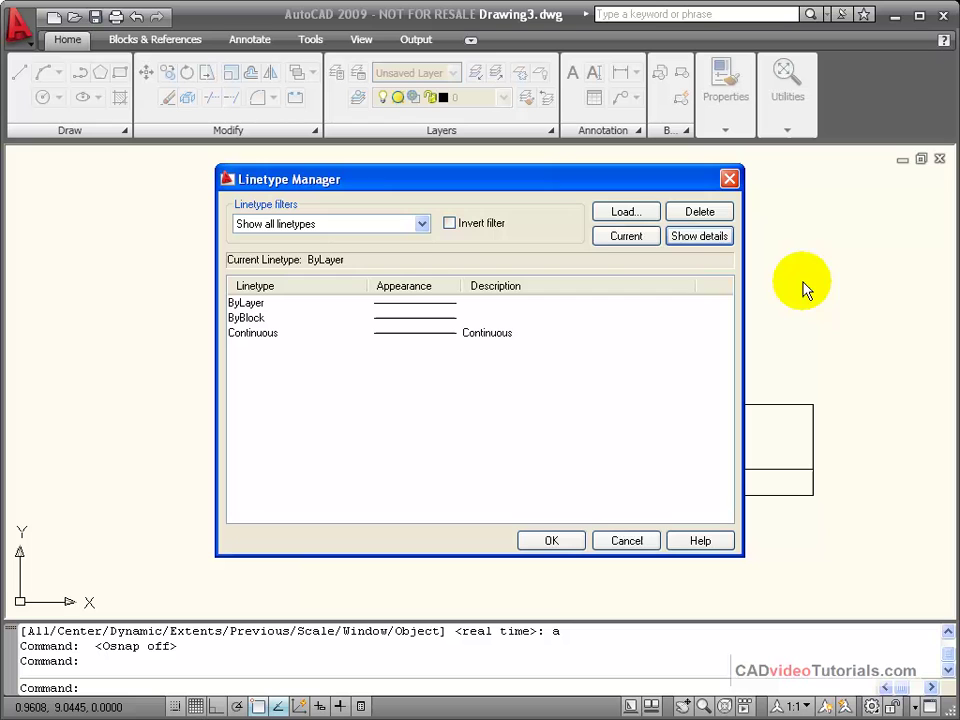
Show the Linetype Manager's scale details, then close it without changes.
left_click(710, 238)
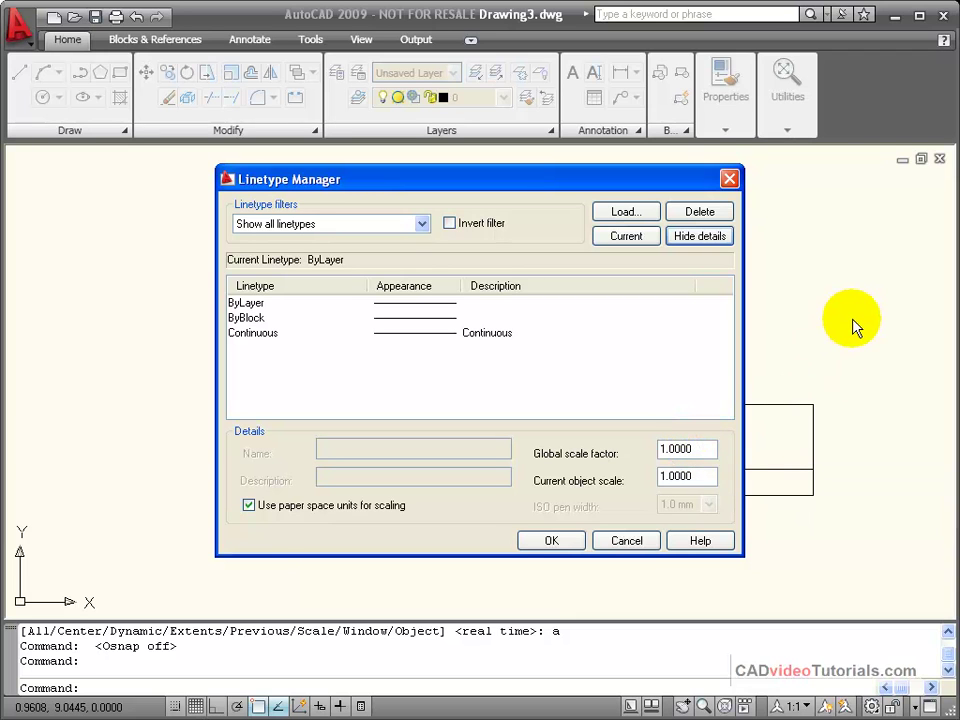
left_click(731, 179)
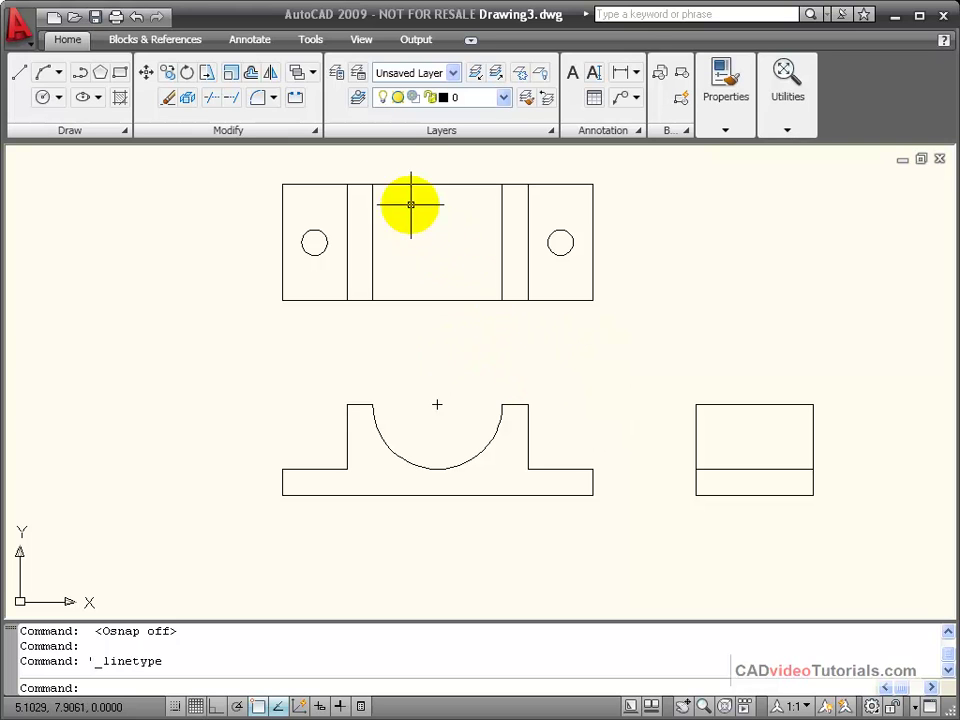
Create a new layer named HIDDEN and set its colour to blue.
left_click(336, 75)
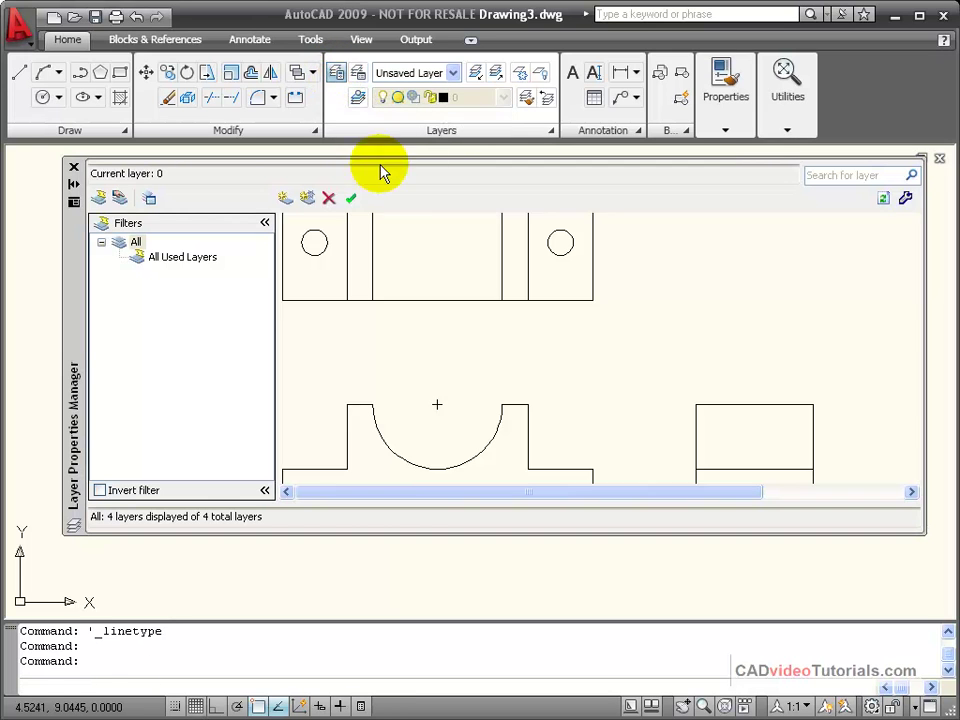
left_click(285, 197)
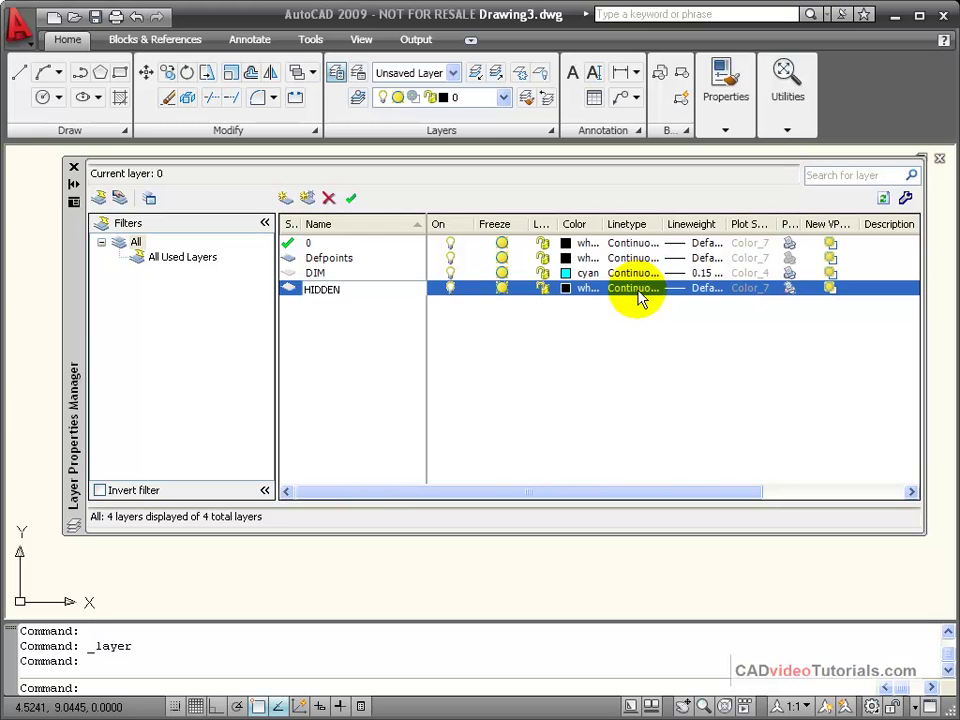
left_click(580, 289)
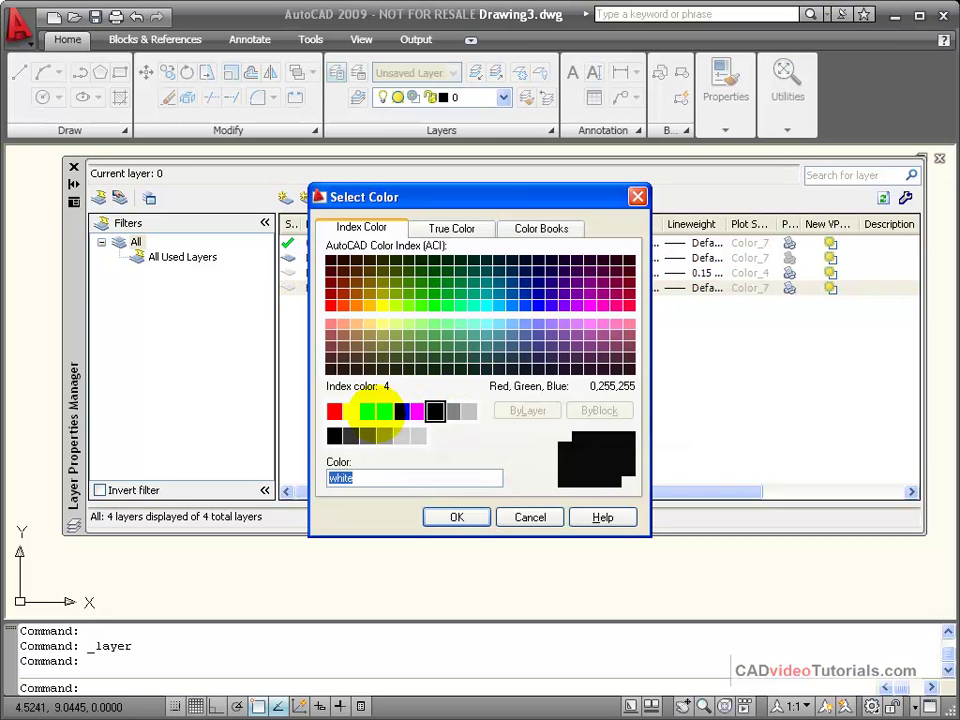
left_click(401, 411)
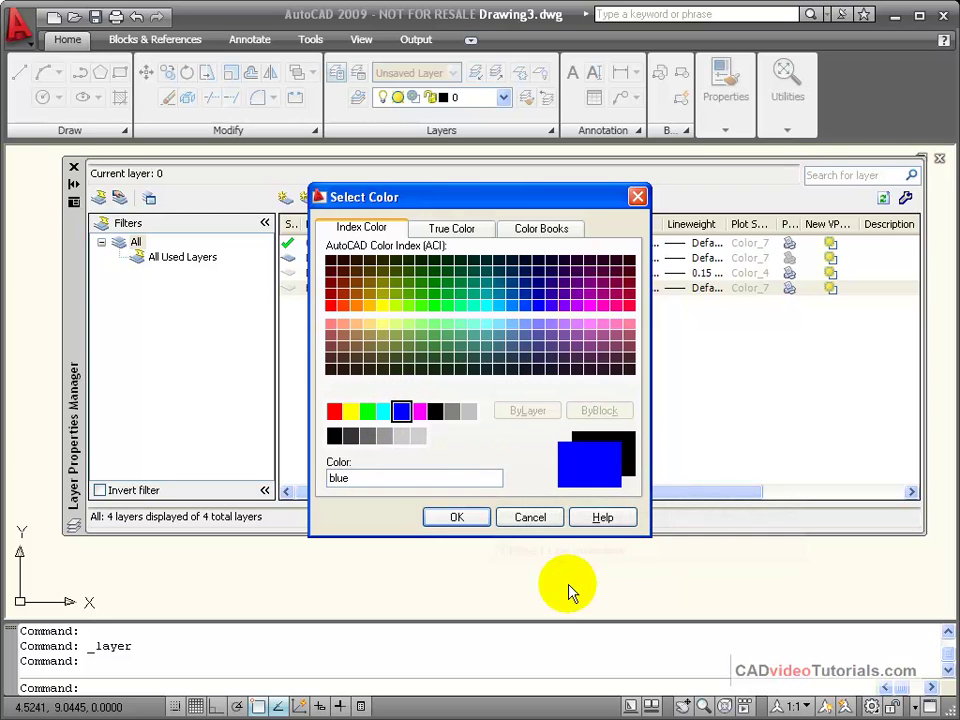
left_click(478, 528)
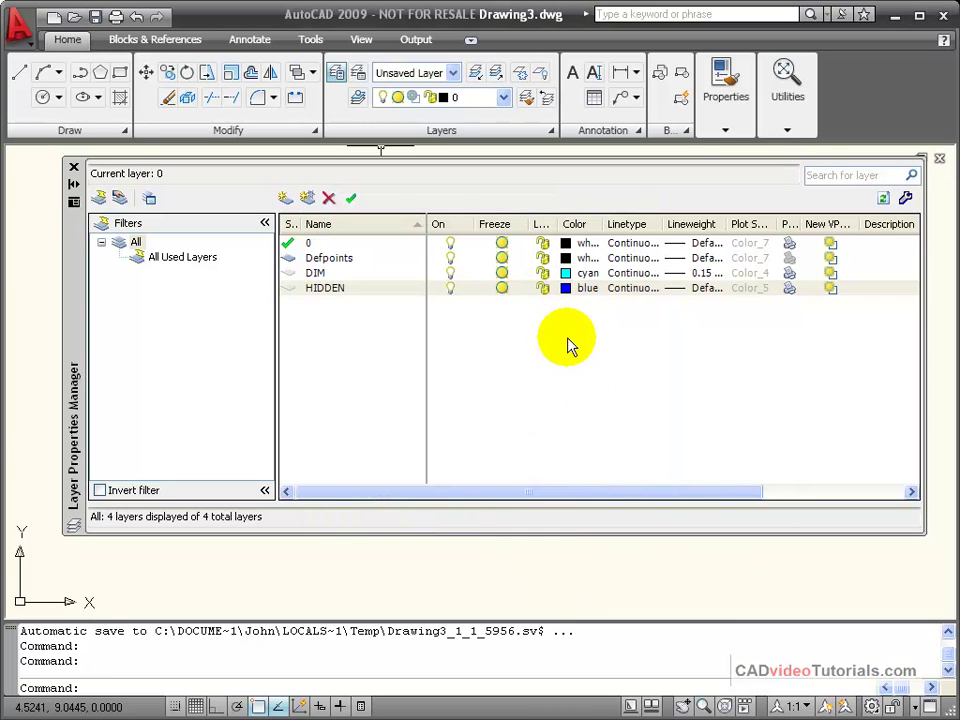
Load the HIDDEN linetype, assign it to the HIDDEN layer, and close the layer manager.
left_click(633, 288)
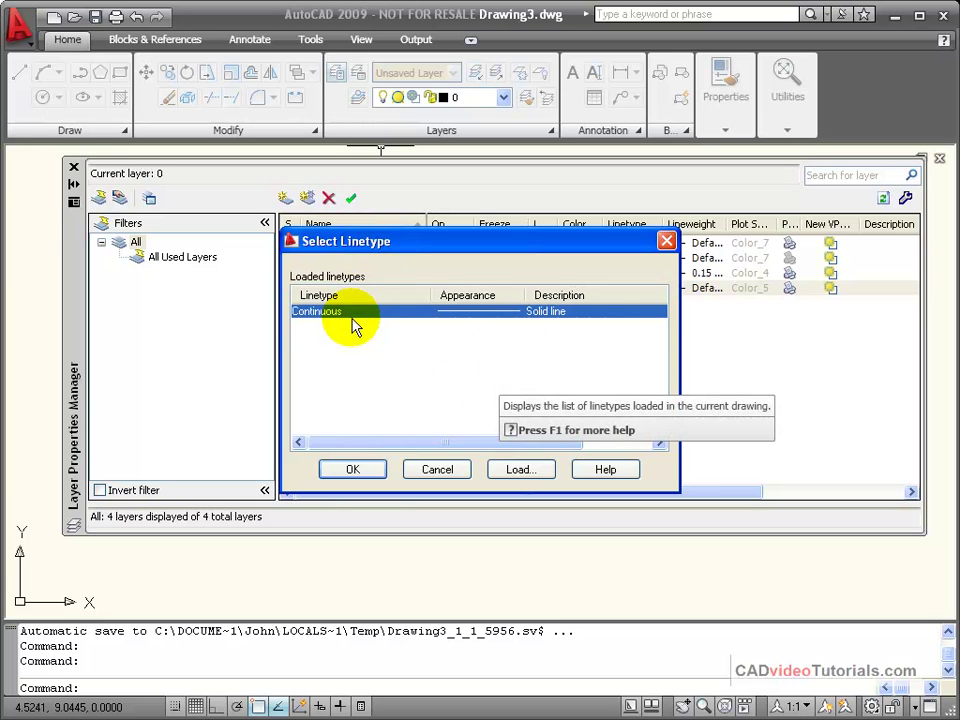
left_click(520, 470)
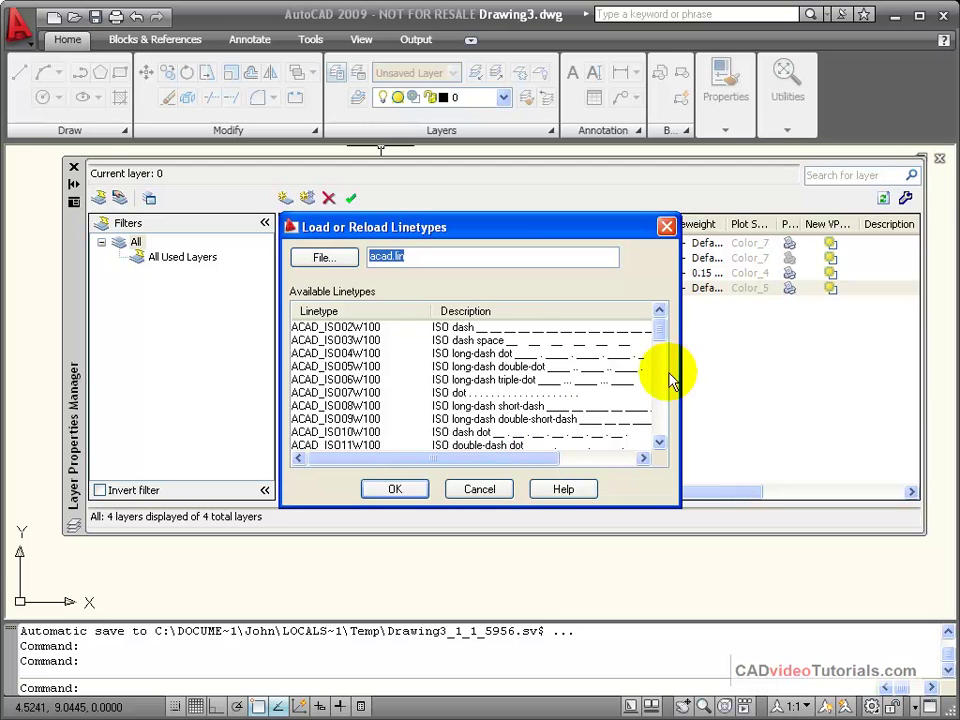
mouse_move(659, 322)
left_mouse_down()
mouse_move(660, 347)
mouse_move(659, 335)
left_mouse_up()
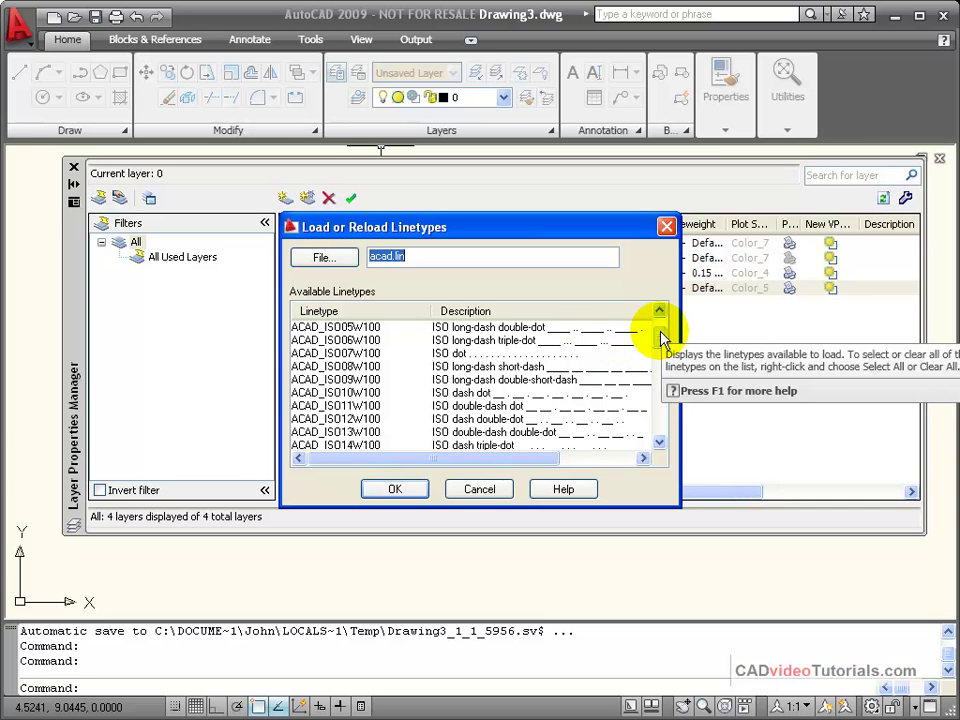
left_click_drag(660, 340, 656, 410)
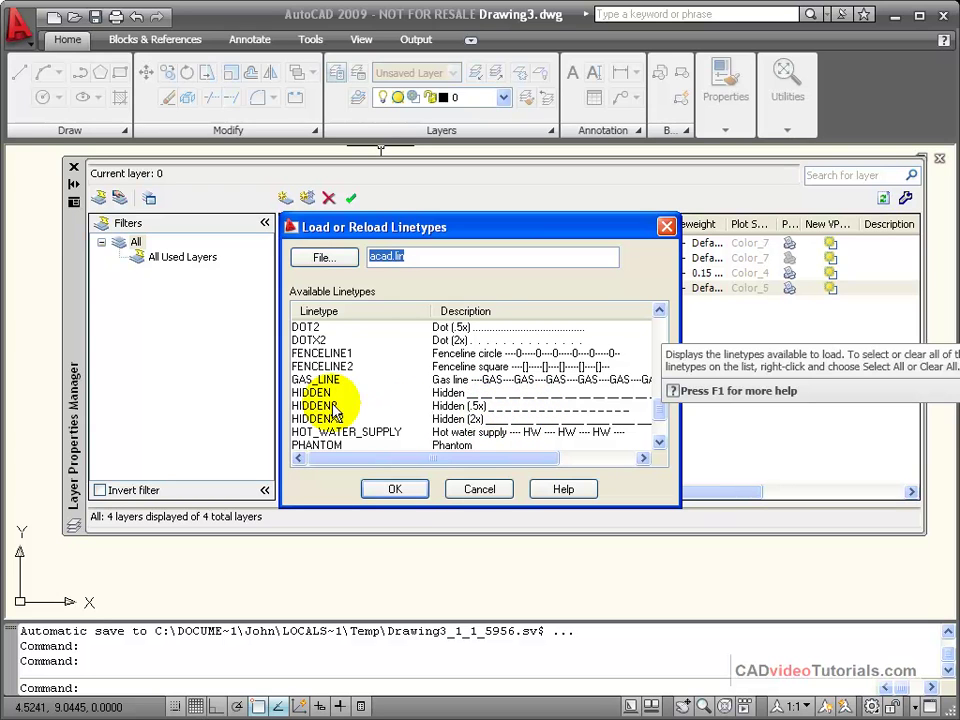
left_click(458, 395)
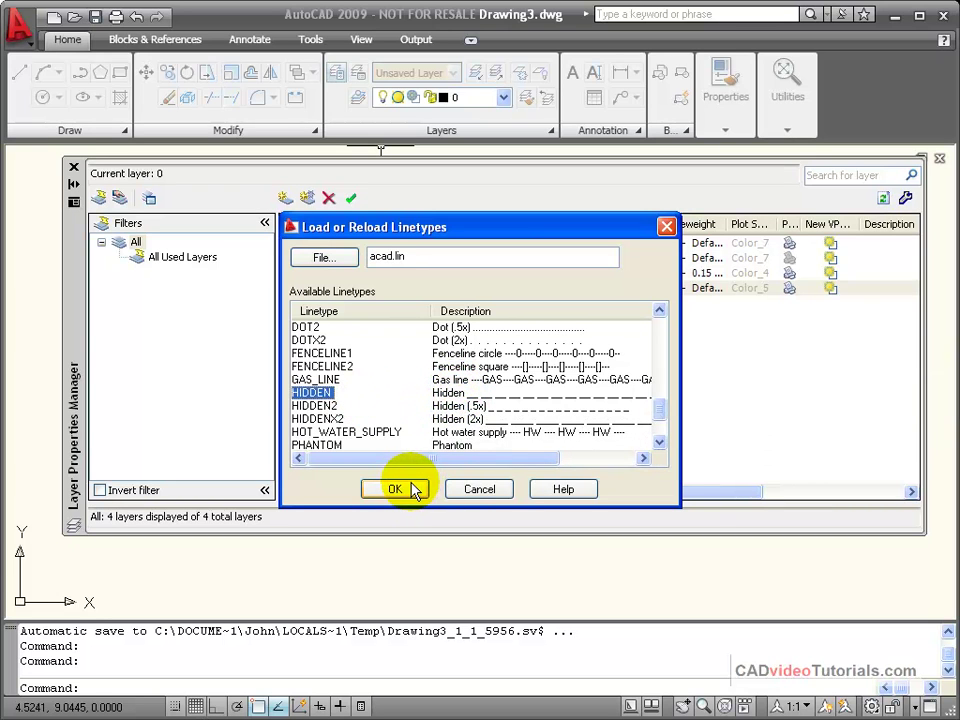
left_click(413, 489)
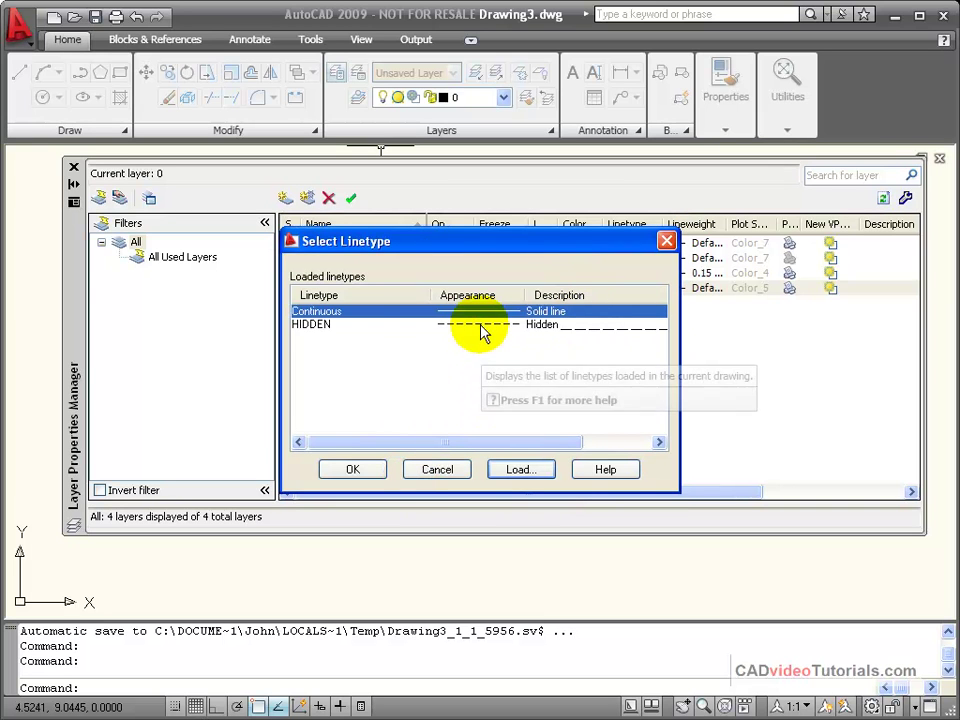
left_click(321, 325)
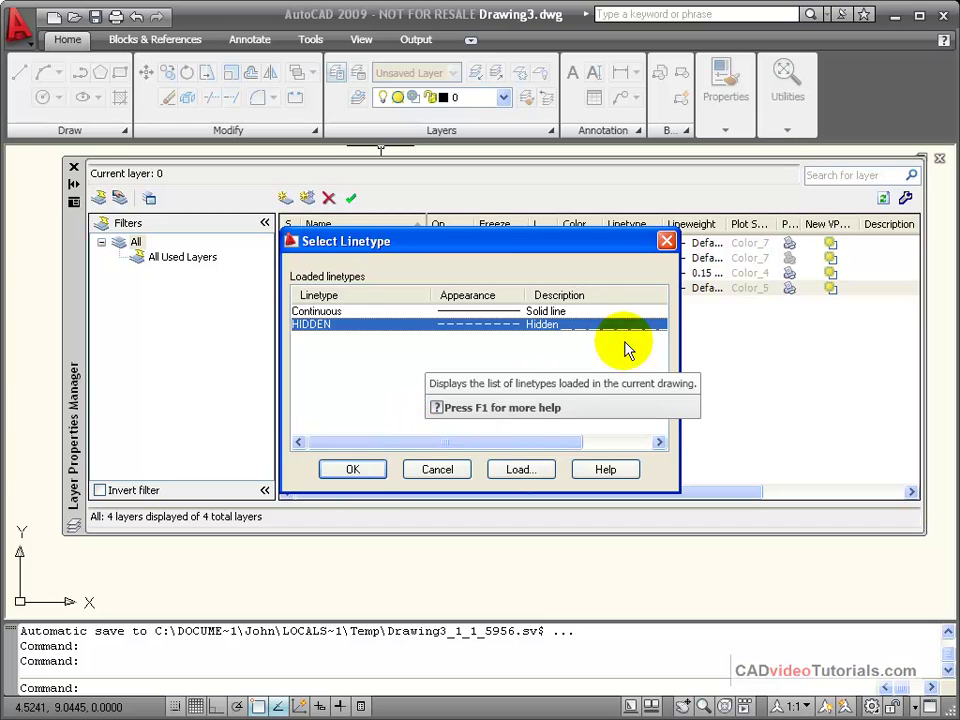
left_click(358, 471)
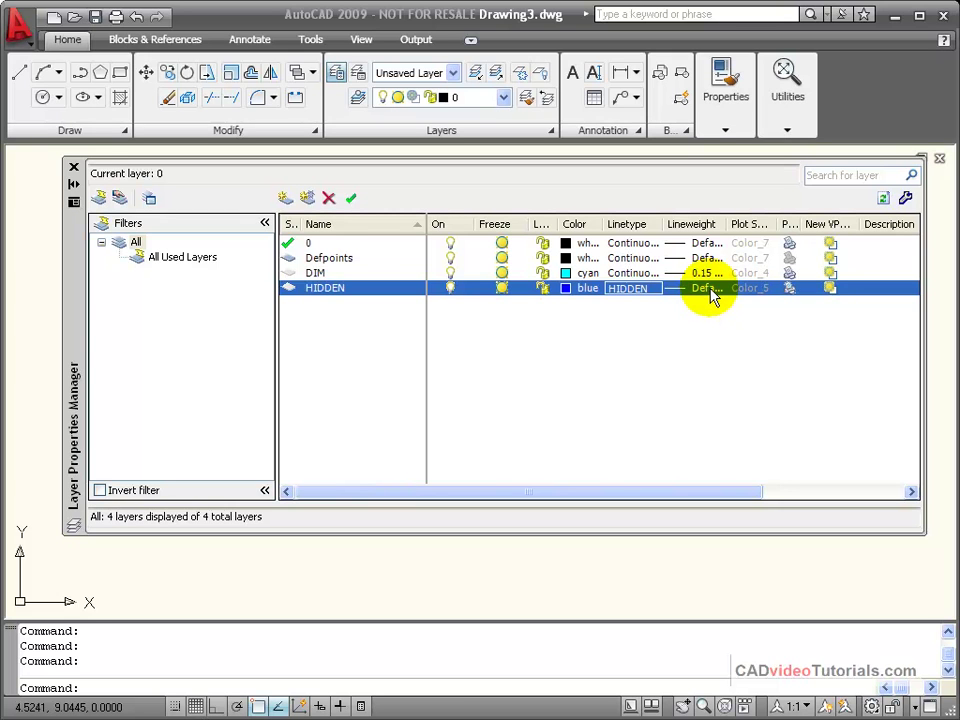
left_click(73, 167)
Undo the last action, set HIDDEN as the current layer, and start the Line command.
key("ctrl+z")
key("ctrl+z")
key("ctrl+z")
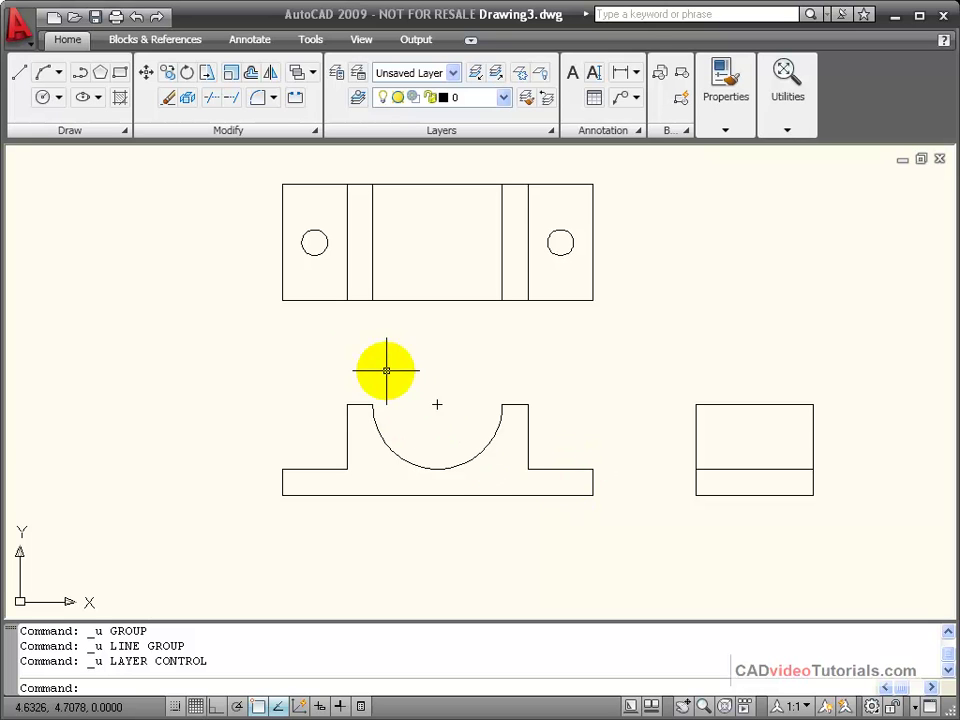
left_click(502, 103)
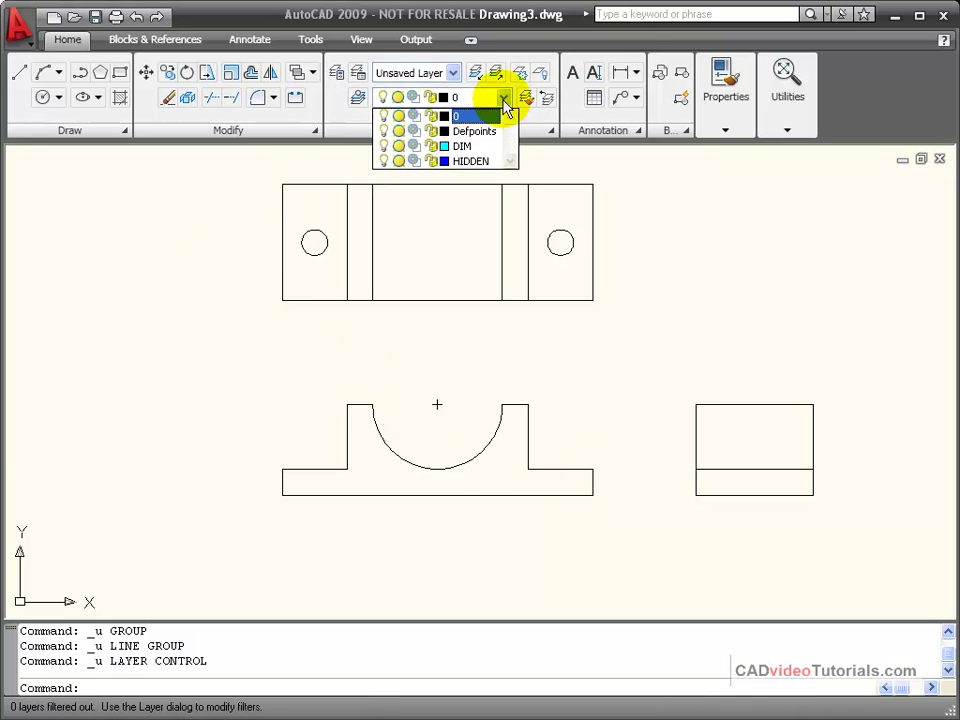
left_click(495, 160)
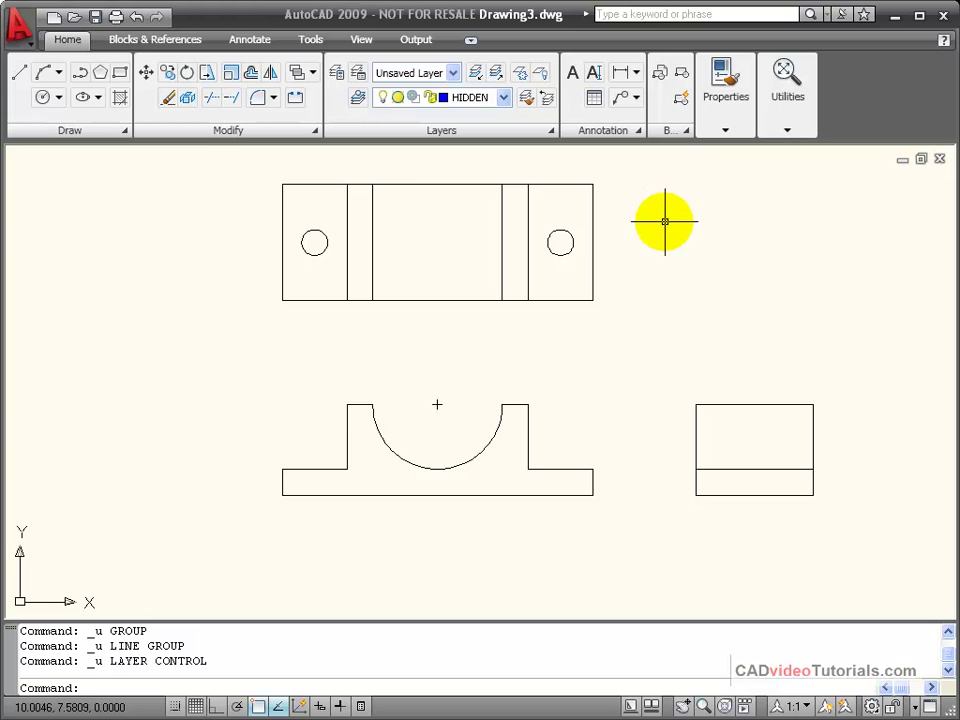
left_click(19, 73)
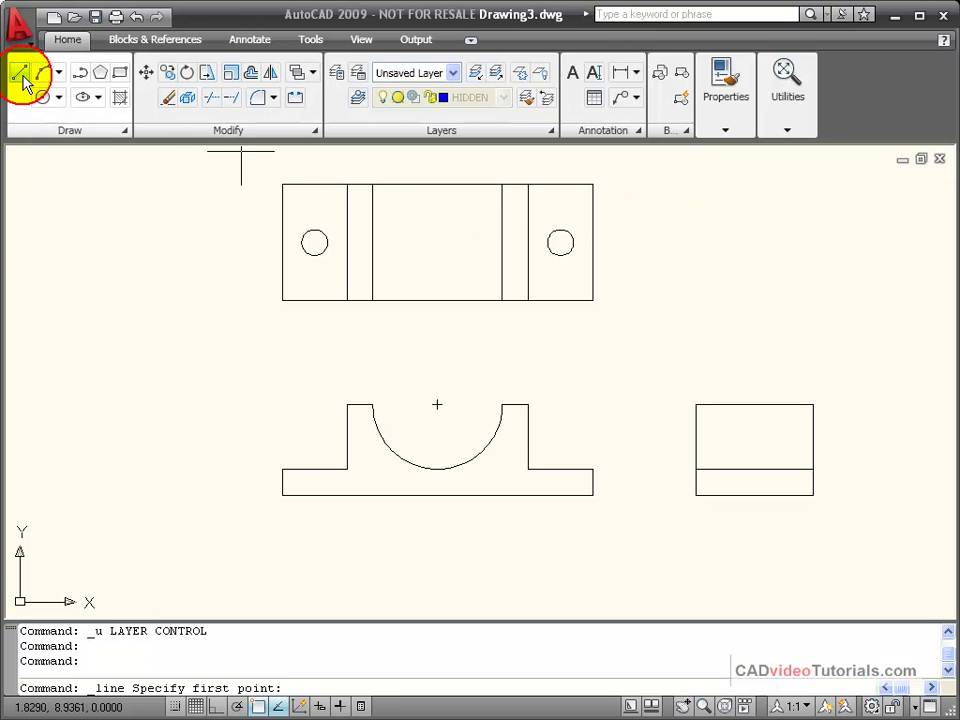
Draw a vertical hidden line below the right hole to the base's bottom edge, then zoom in.
left_click(572, 468)
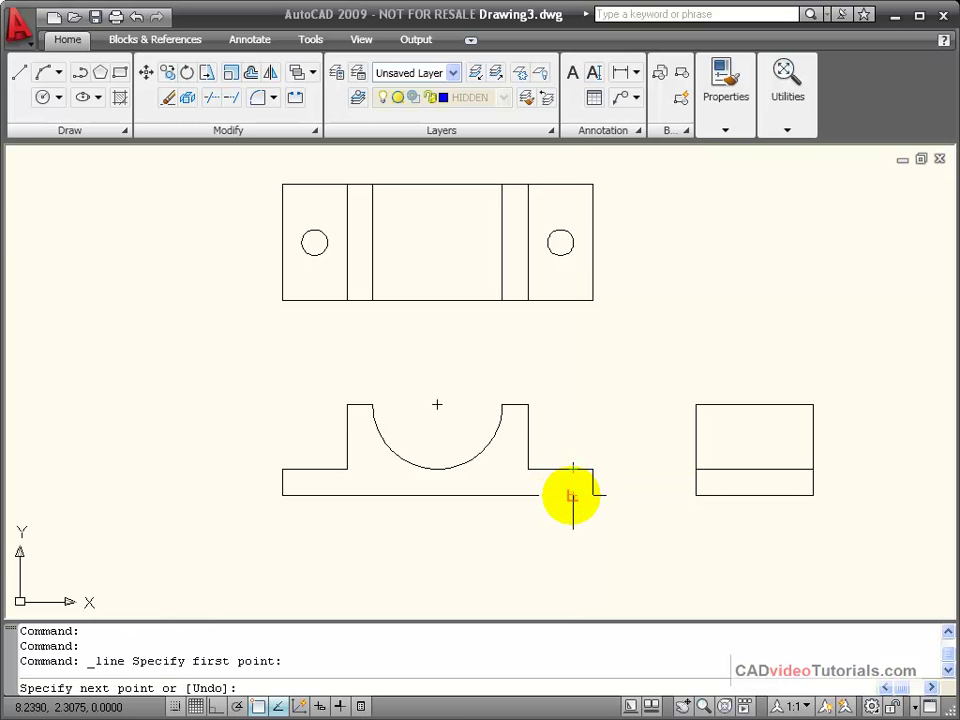
left_click(572, 496)
right_click(618, 437)
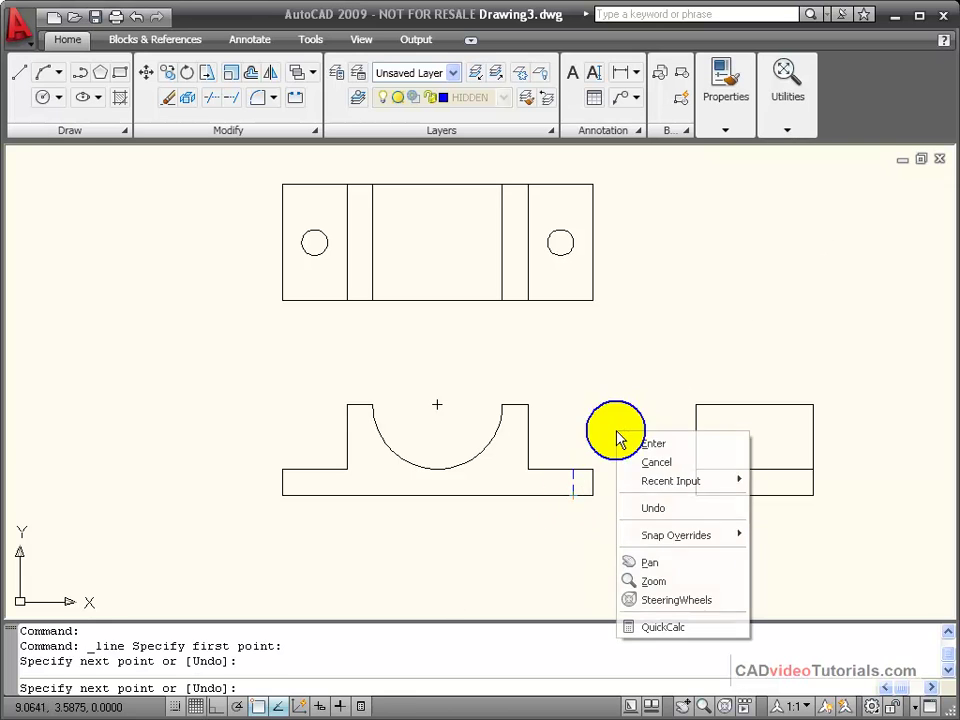
left_click(638, 443)
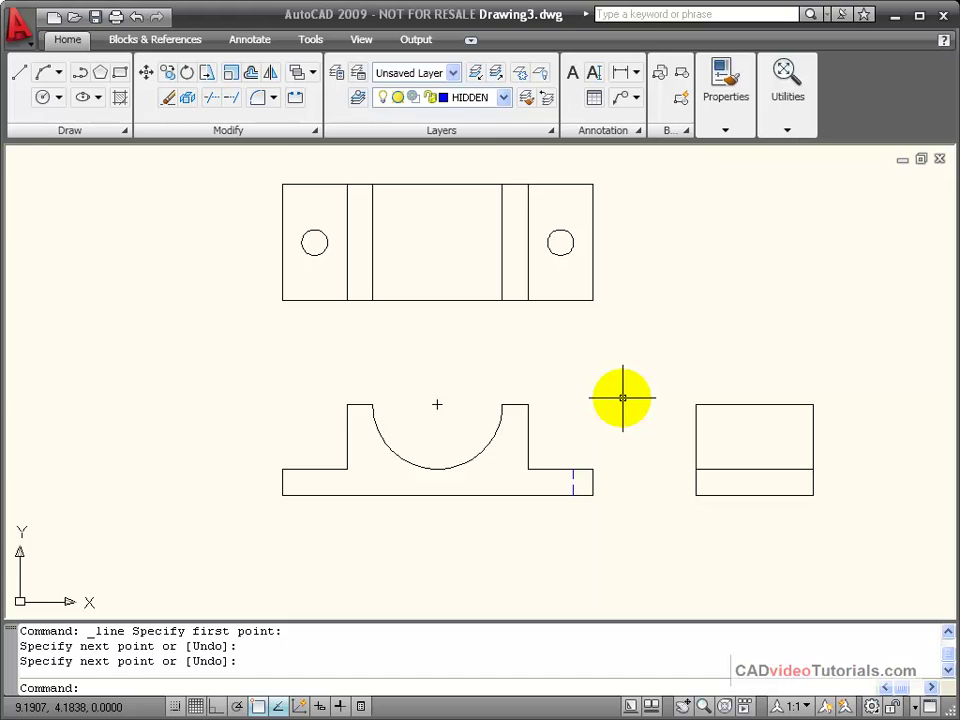
scroll(576, 474, "up", 4)
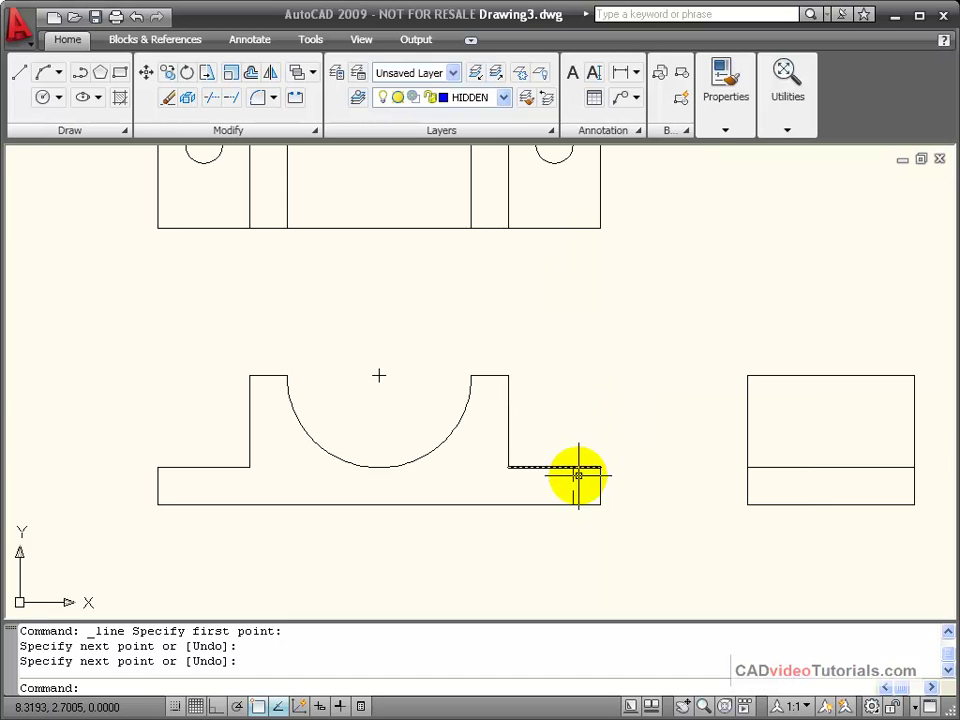
middle_click_drag(627, 484, 714, 418)
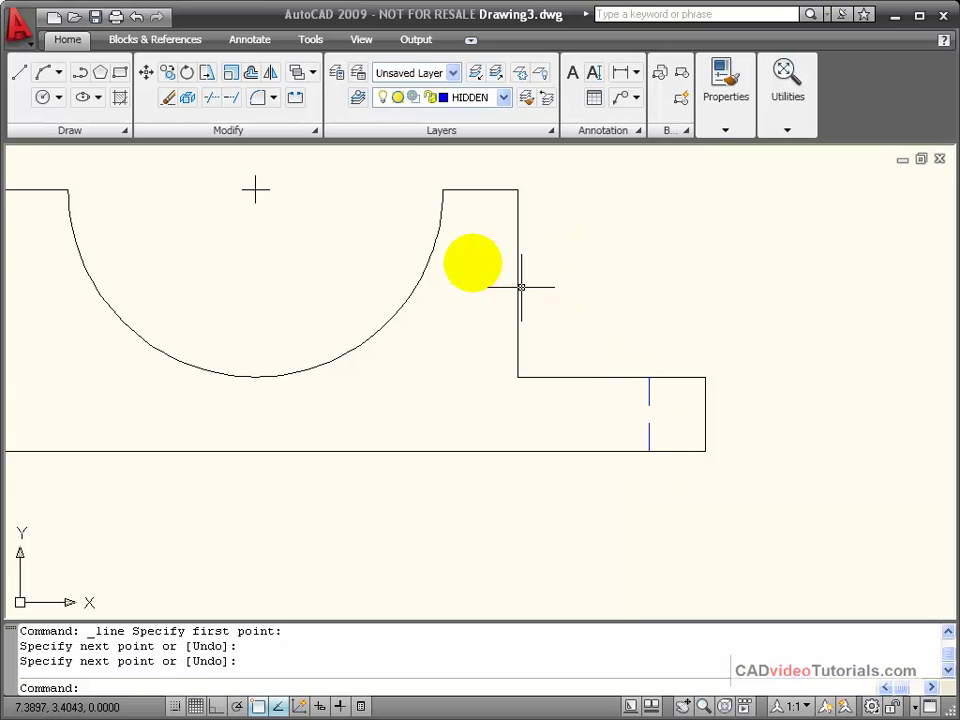
Change the Linetype Manager's Global scale factor to 0.5 and apply it.
left_click(19, 27)
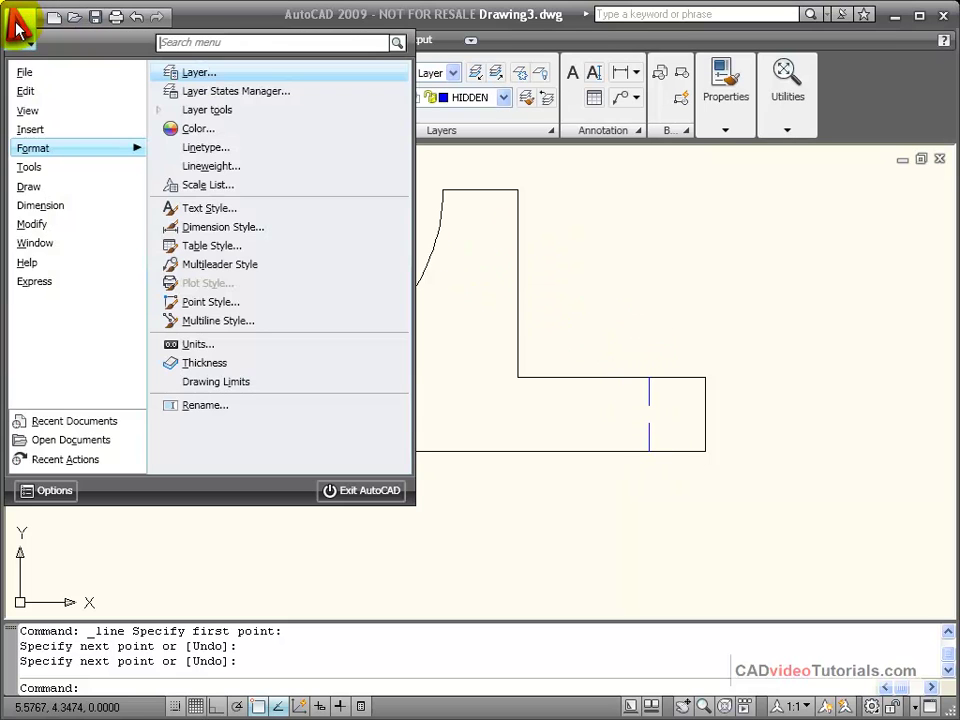
left_click(34, 129)
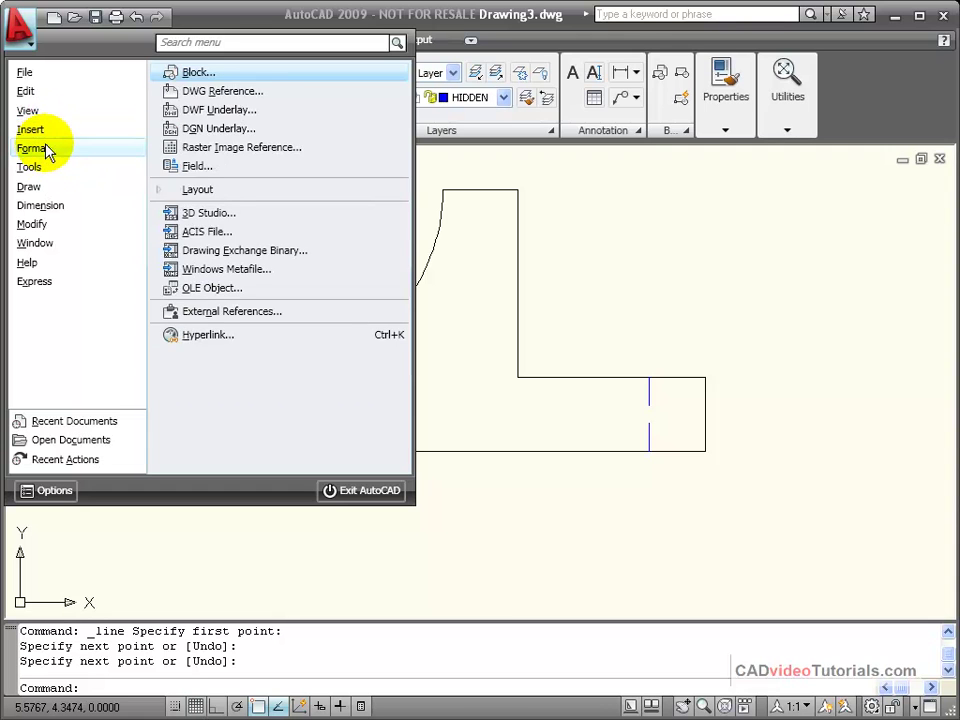
mouse_move(47, 152)
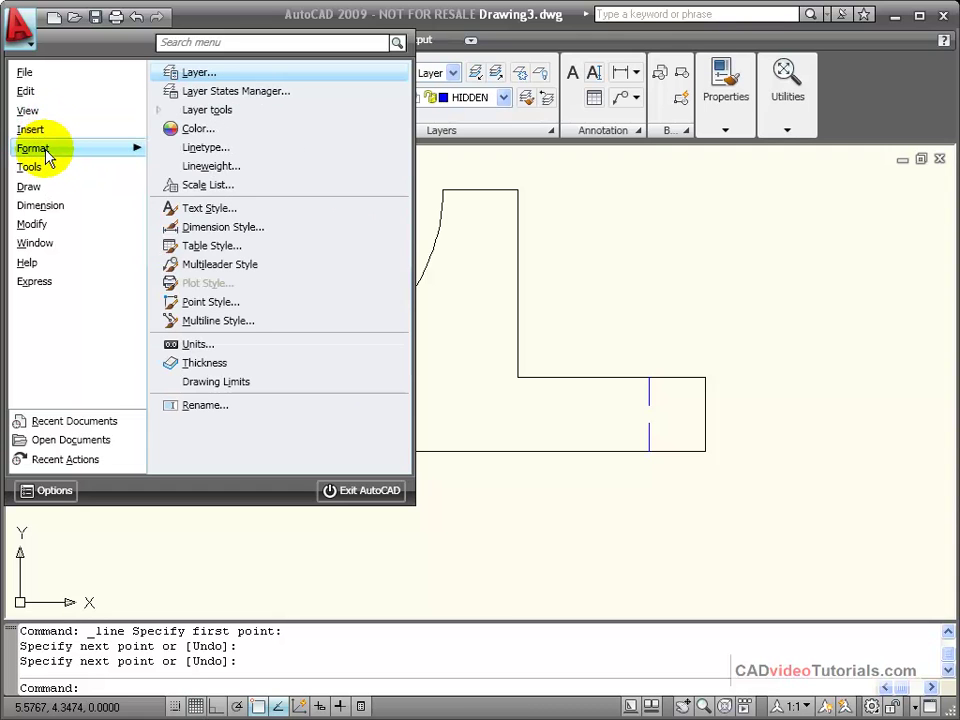
left_click(226, 148)
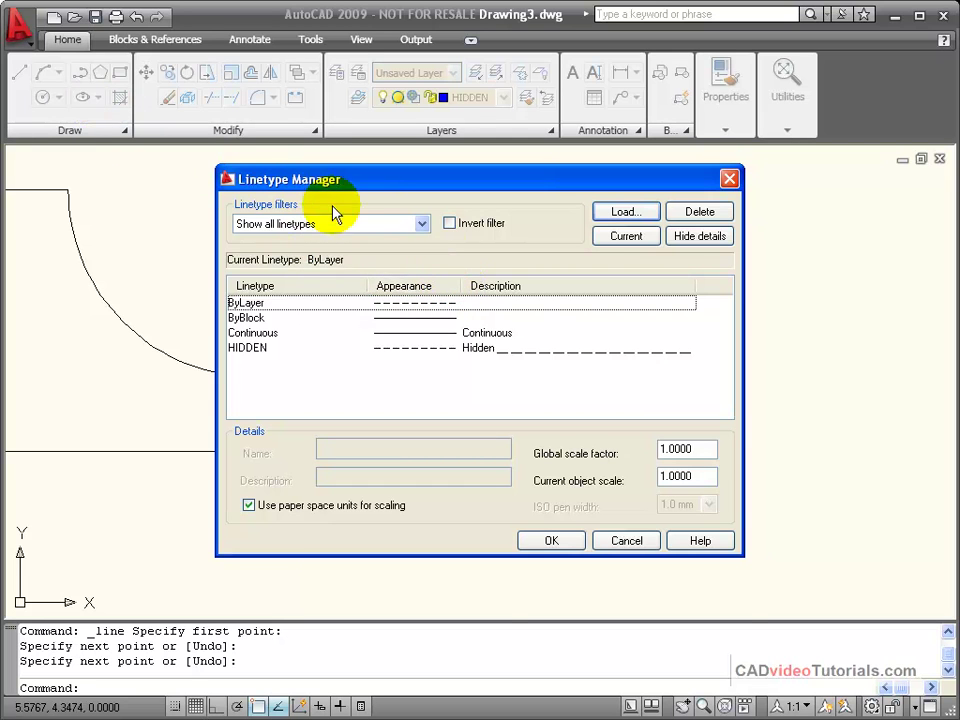
left_click(703, 237)
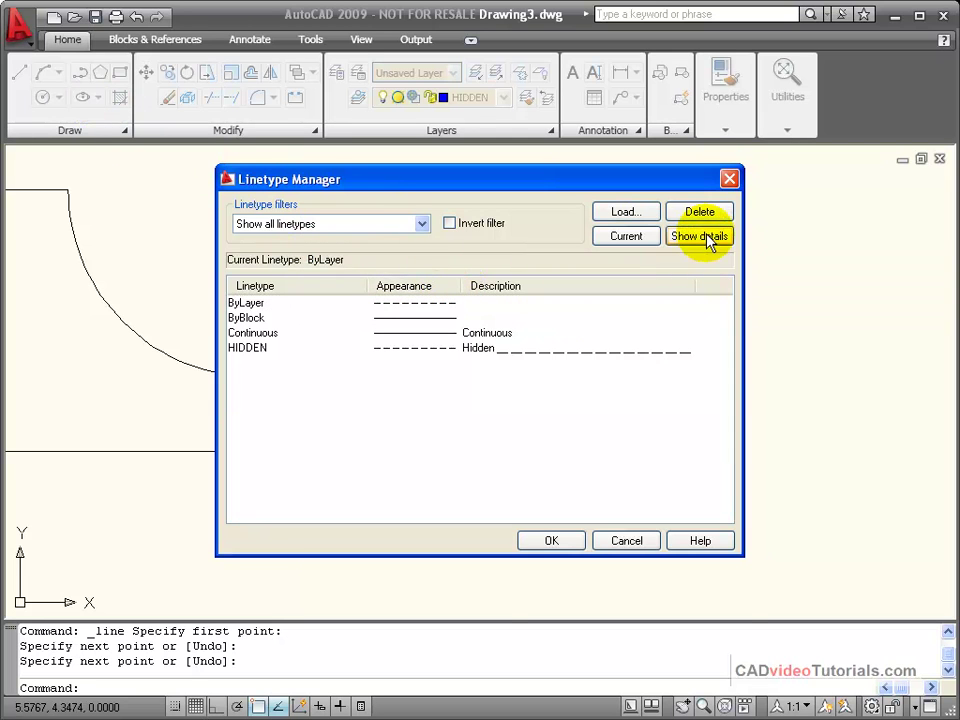
left_click(700, 237)
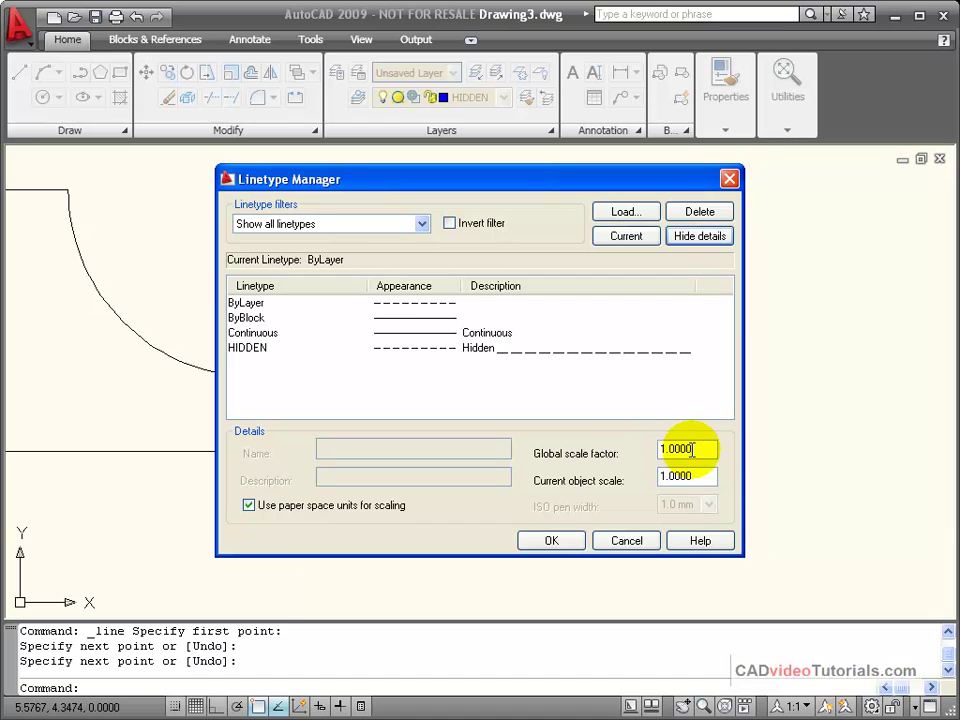
left_click_drag(696, 449, 640, 450)
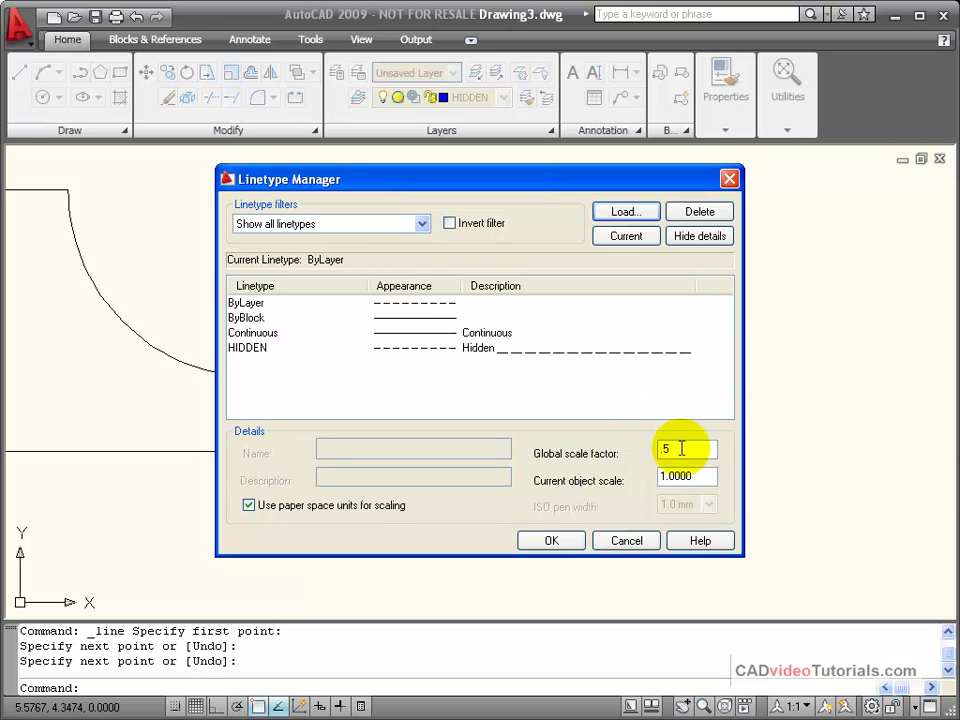
left_click(552, 540)
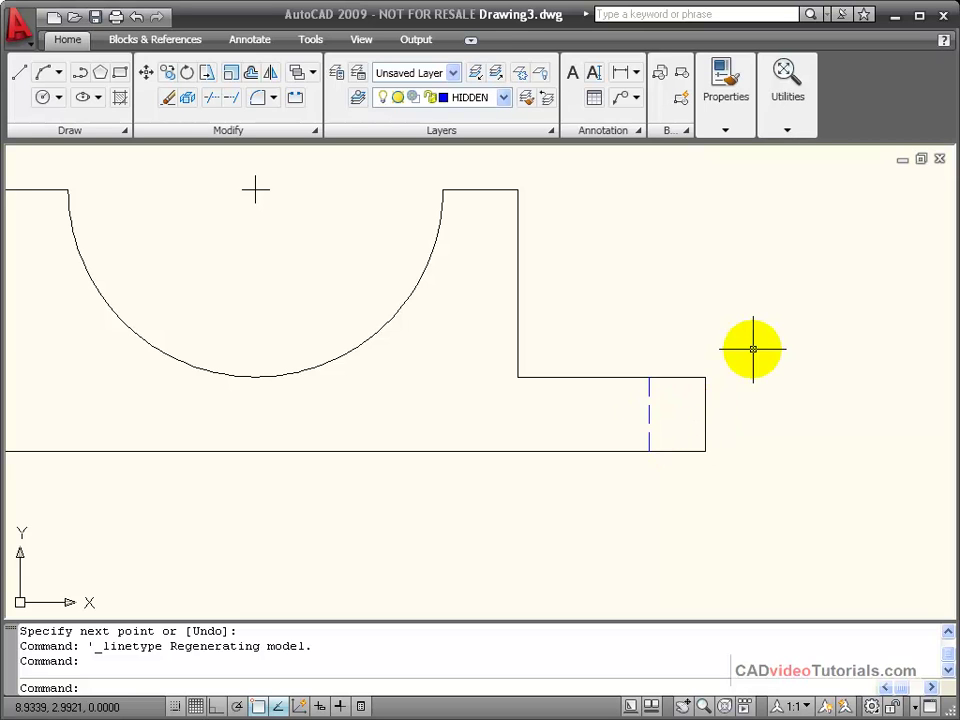
Draw a second vertical hidden line below the hole's left edge down to the base's bottom edge.
scroll(757, 349, "up", 3)
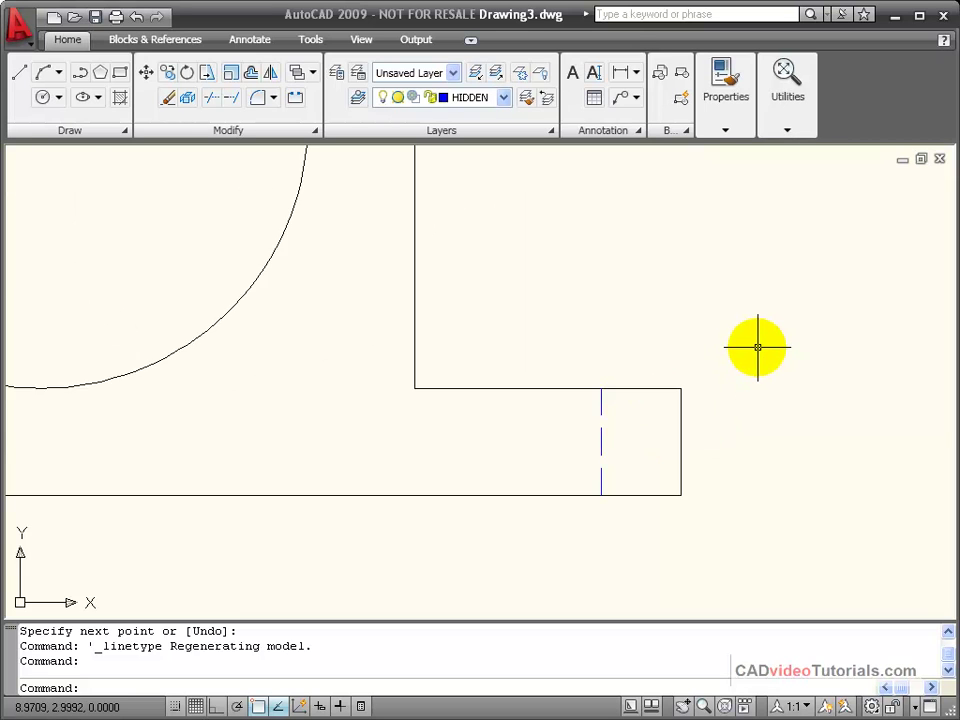
scroll(757, 349, "down", 6)
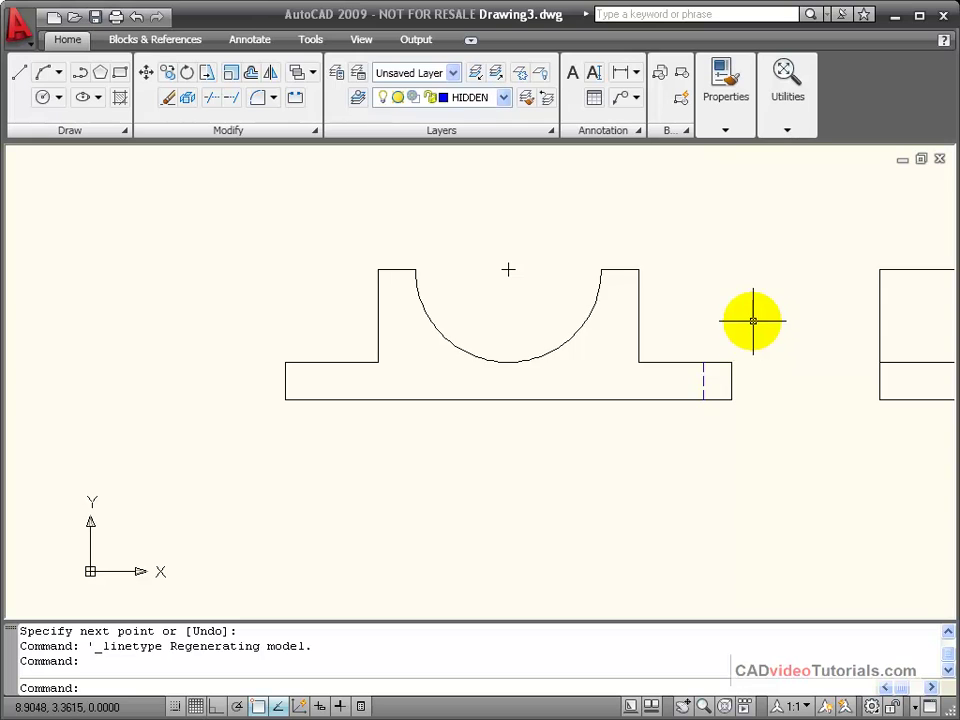
mouse_move(752, 321)
middle_mouse_down()
mouse_move(694, 416)
mouse_move(656, 405)
middle_mouse_up()
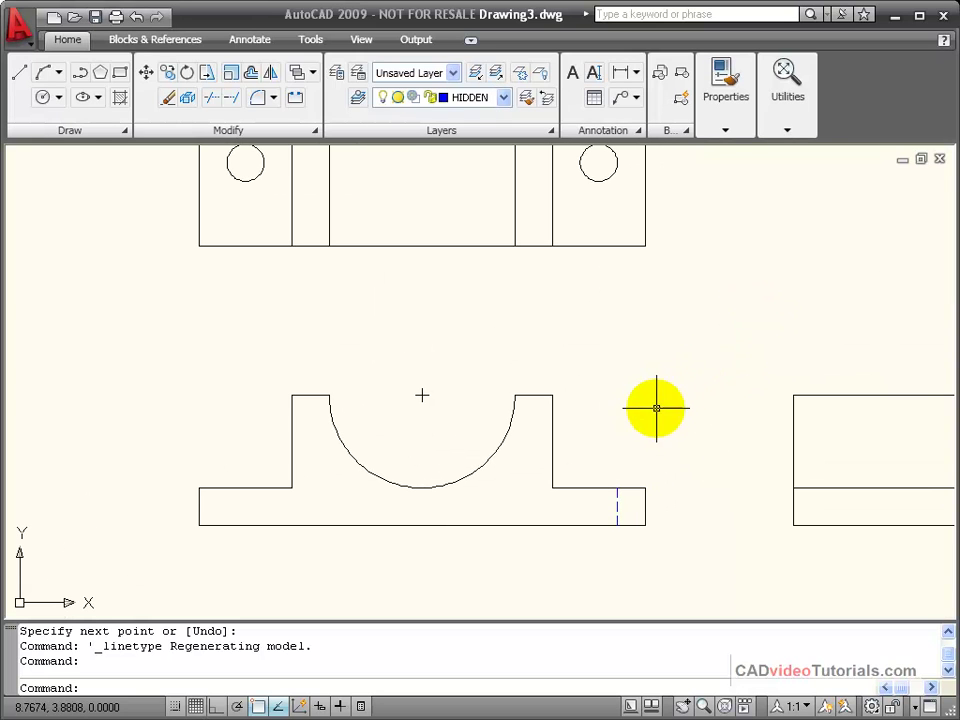
middle_click_drag(418, 257, 392, 291)
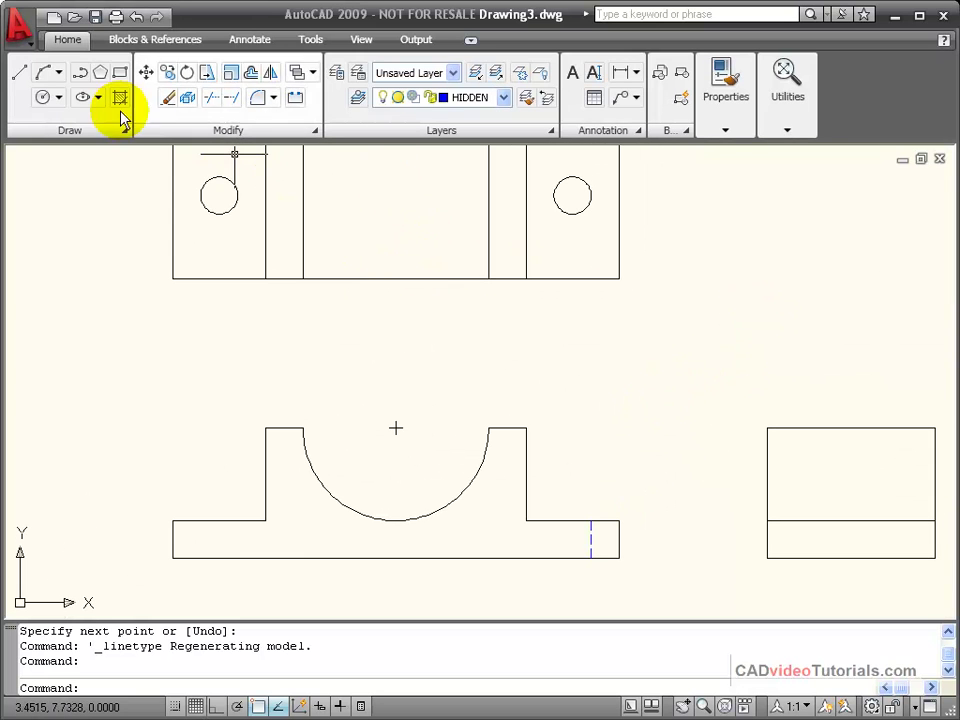
left_click(22, 74)
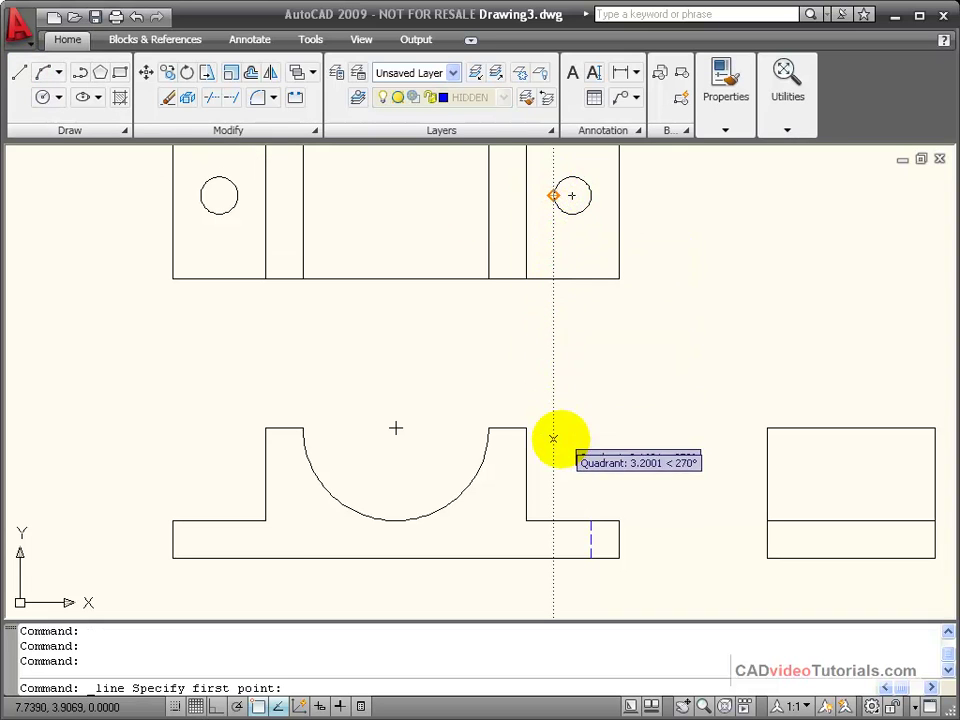
left_click(554, 519)
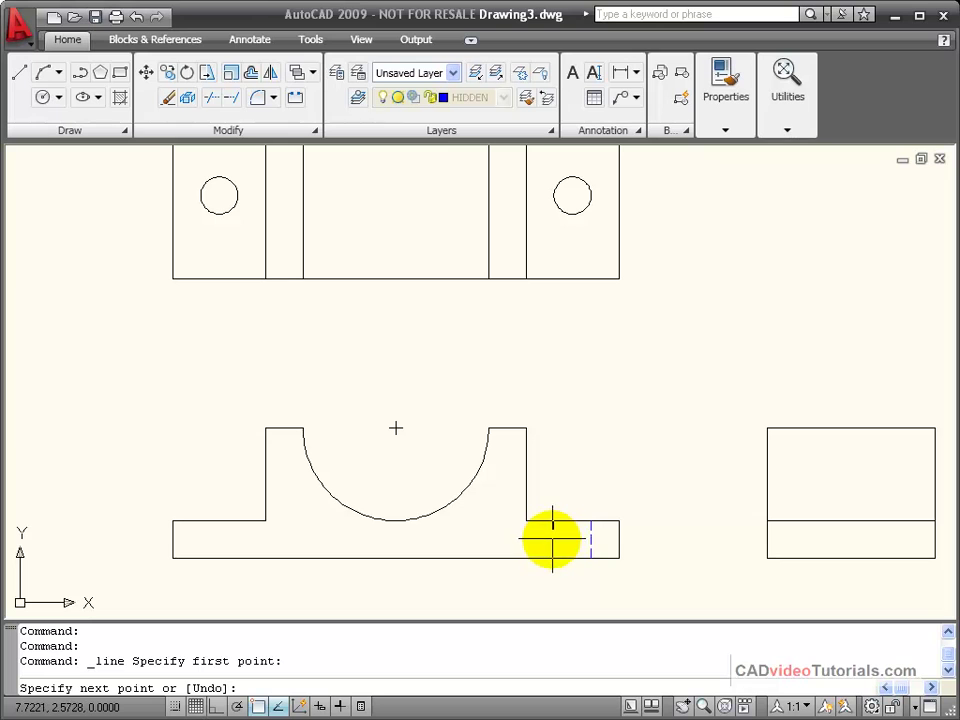
left_click(554, 558)
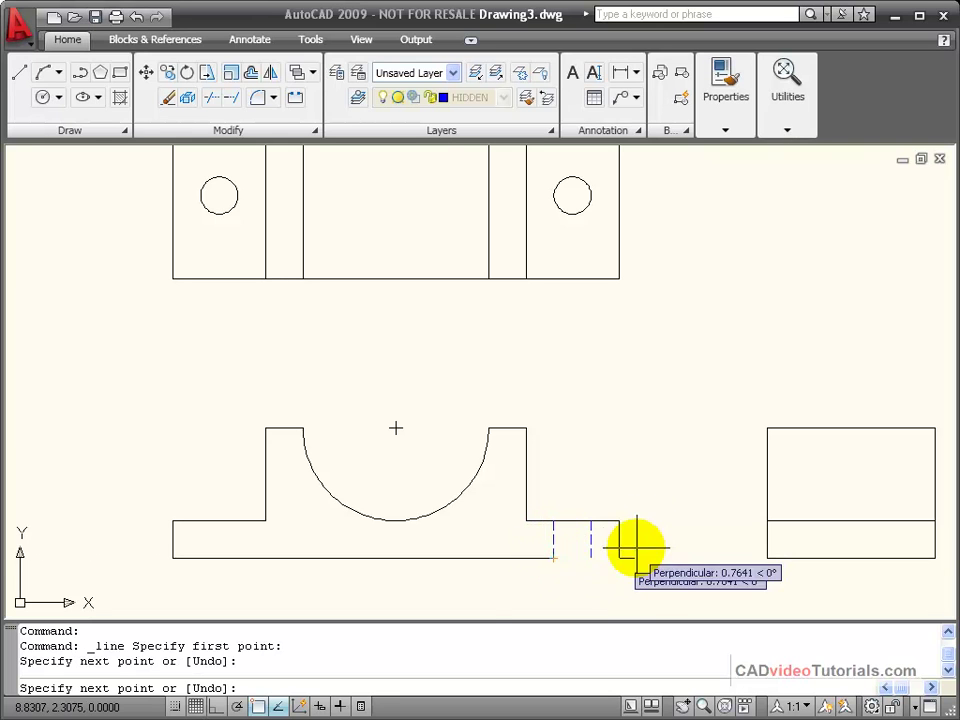
right_click(640, 470)
left_click(665, 482)
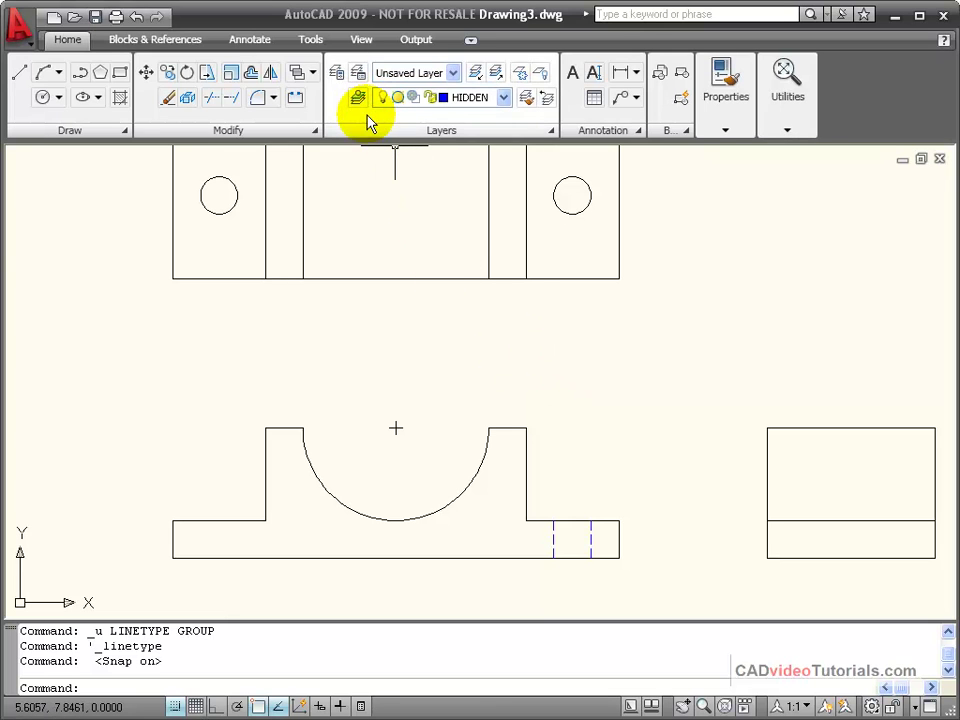
Load the CENTER linetype through the Linetype Manager and return to the drawing.
left_click(18, 25)
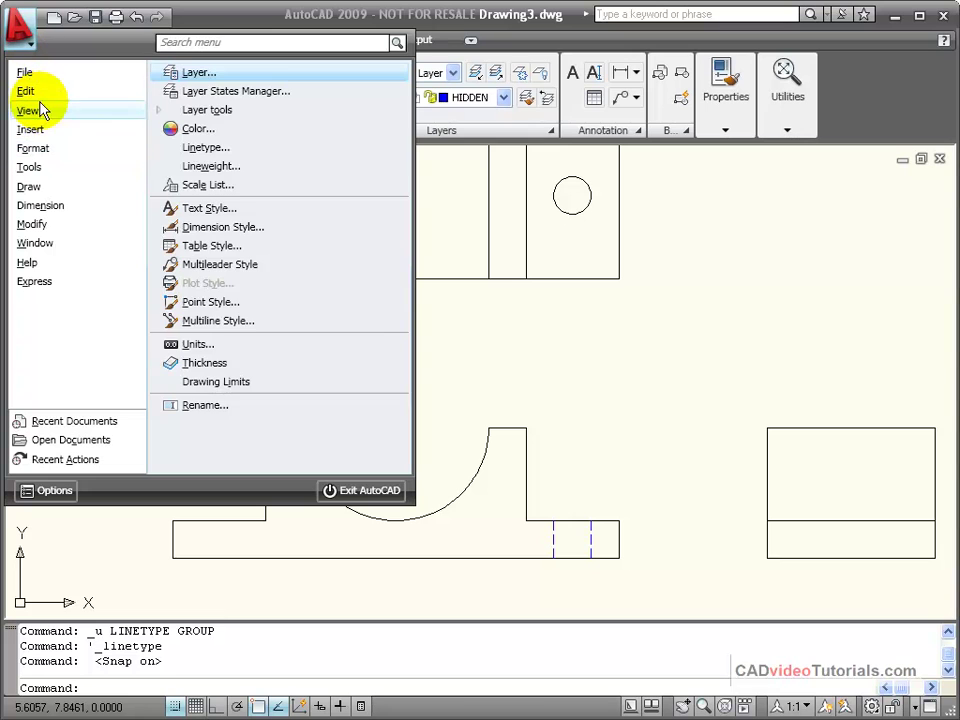
mouse_move(130, 152)
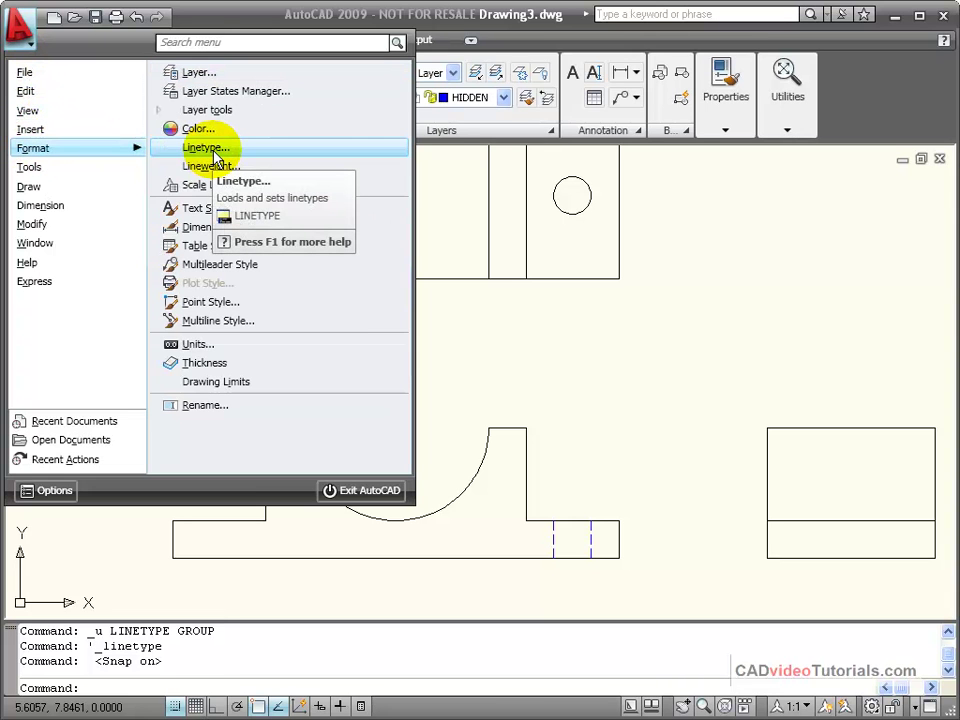
left_click(213, 149)
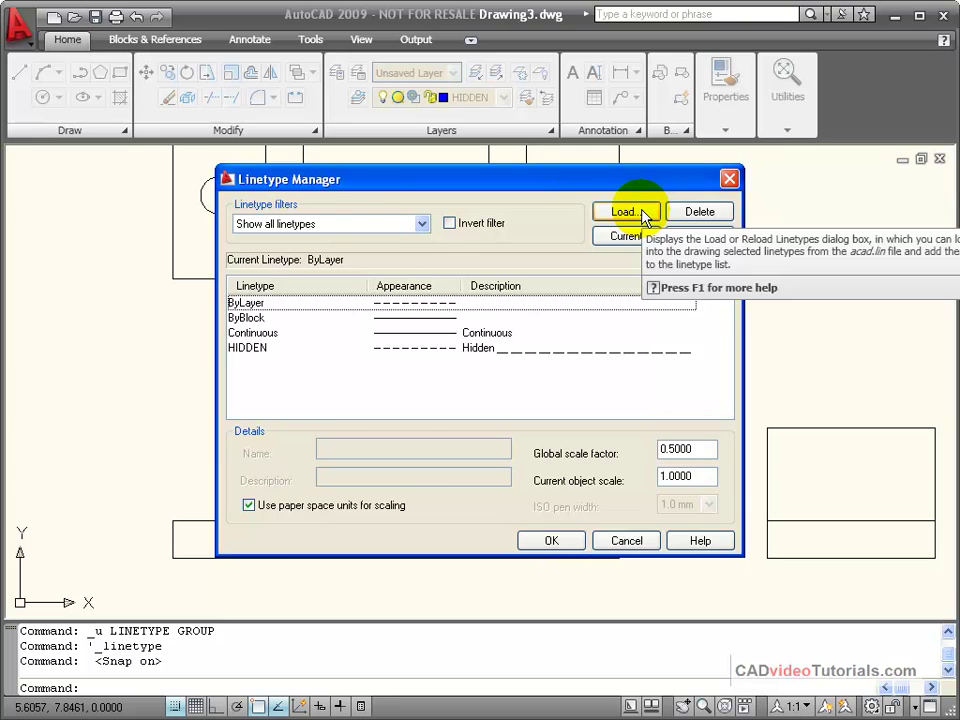
left_click(624, 212)
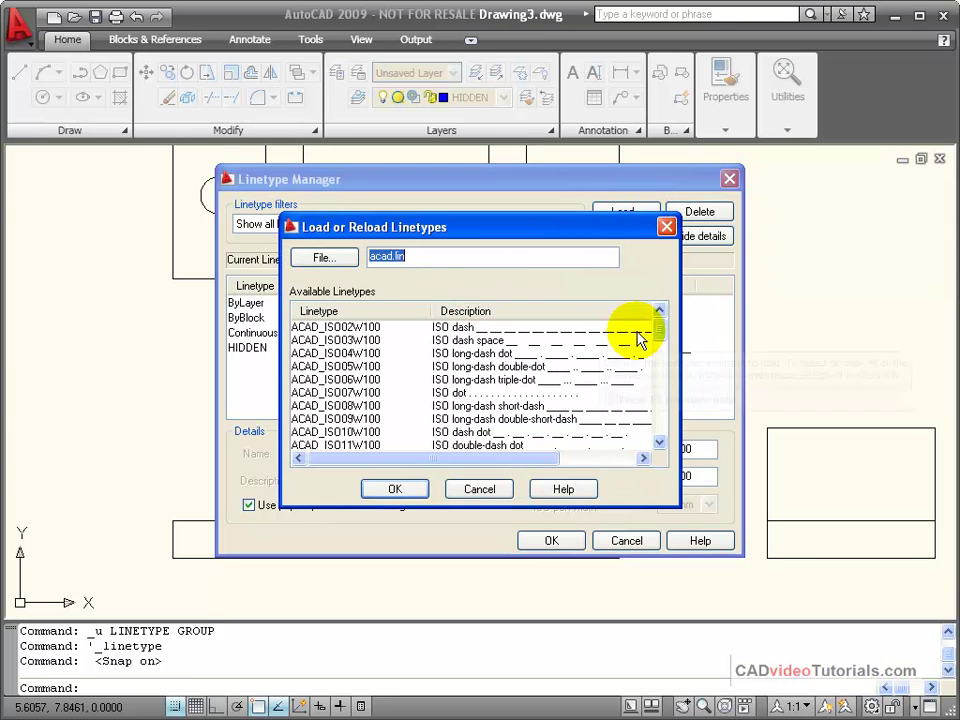
left_click_drag(658, 330, 656, 375)
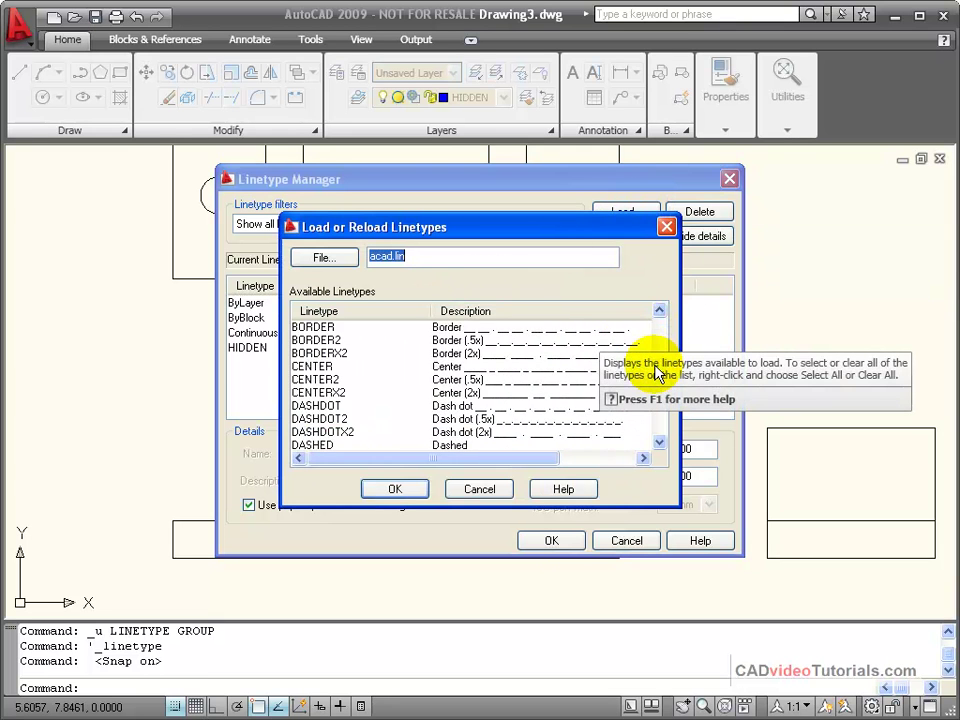
left_click(436, 367)
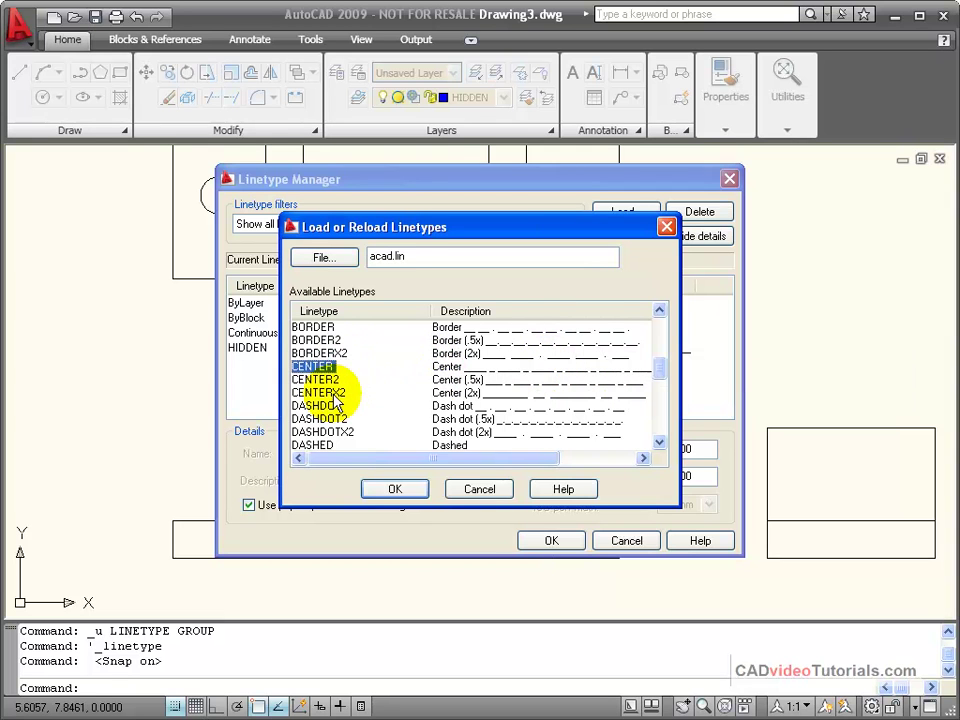
left_click(392, 488)
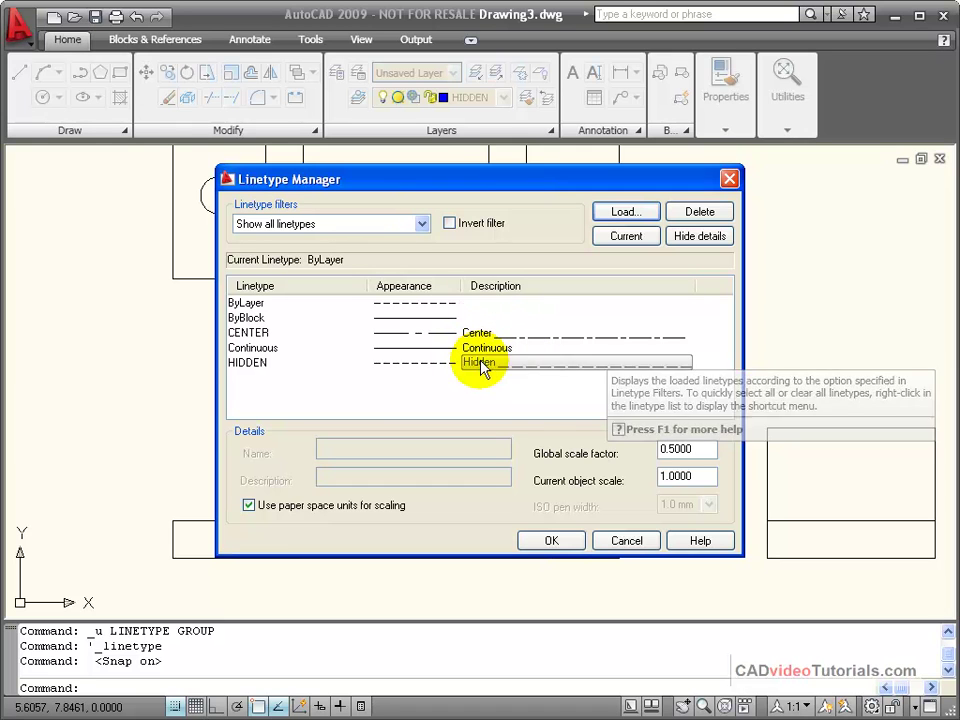
left_click(552, 541)
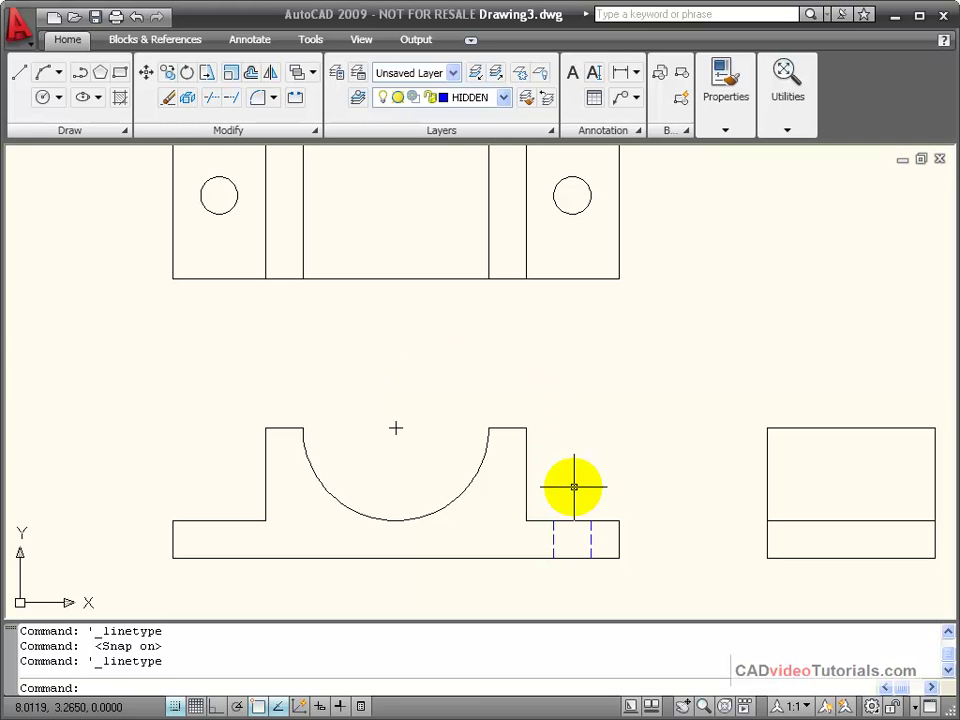
Create a new layer named CENTER and set its colour to magenta.
left_click(336, 73)
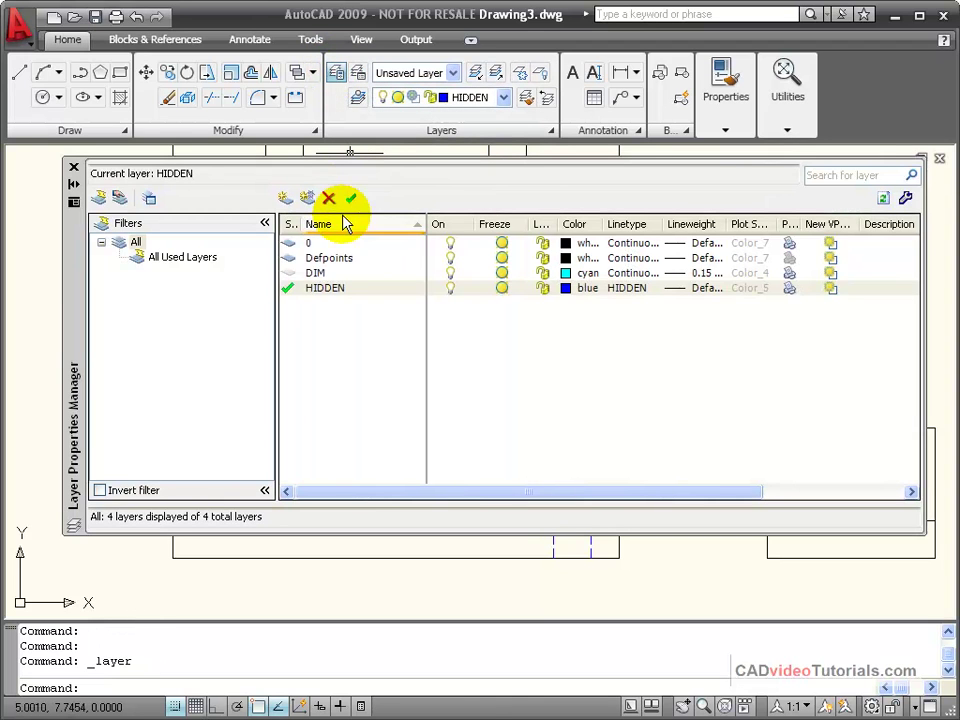
left_click(285, 197)
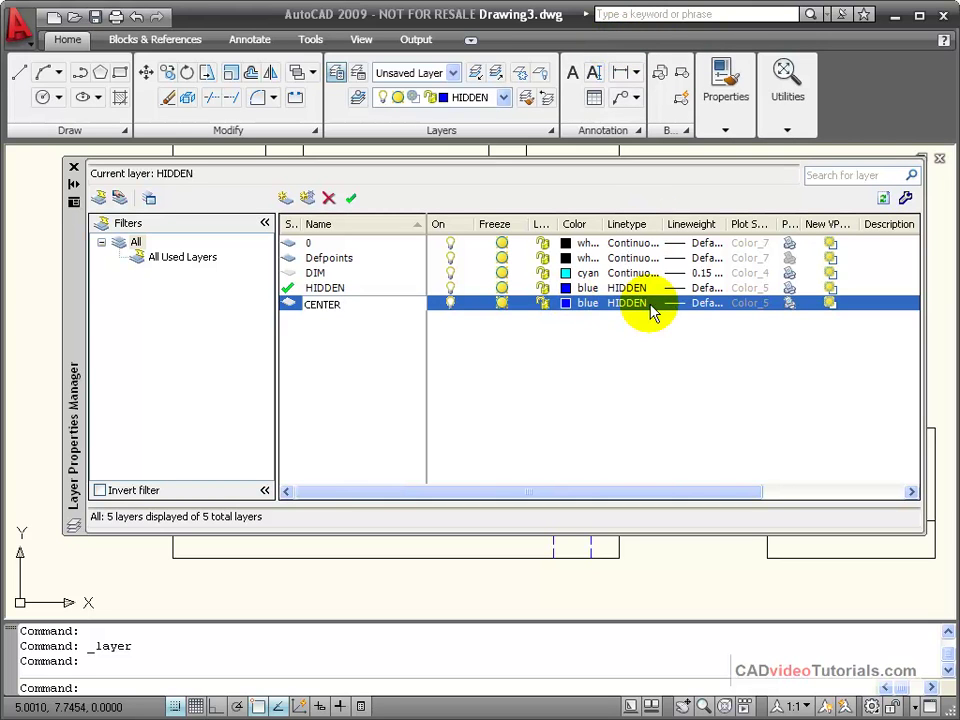
left_click(590, 306)
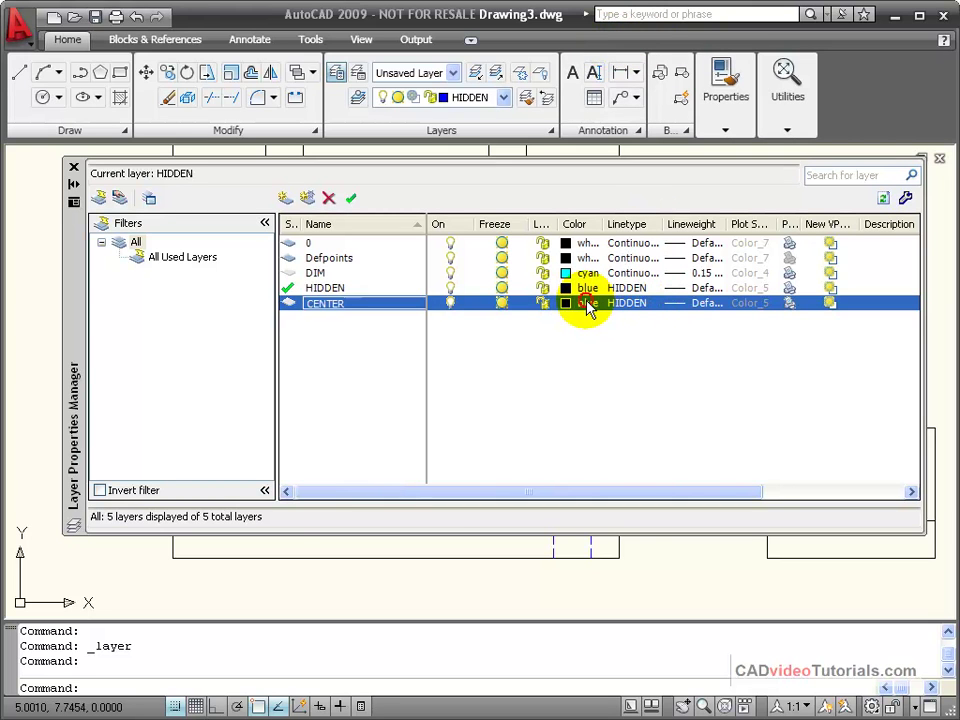
left_click(590, 306)
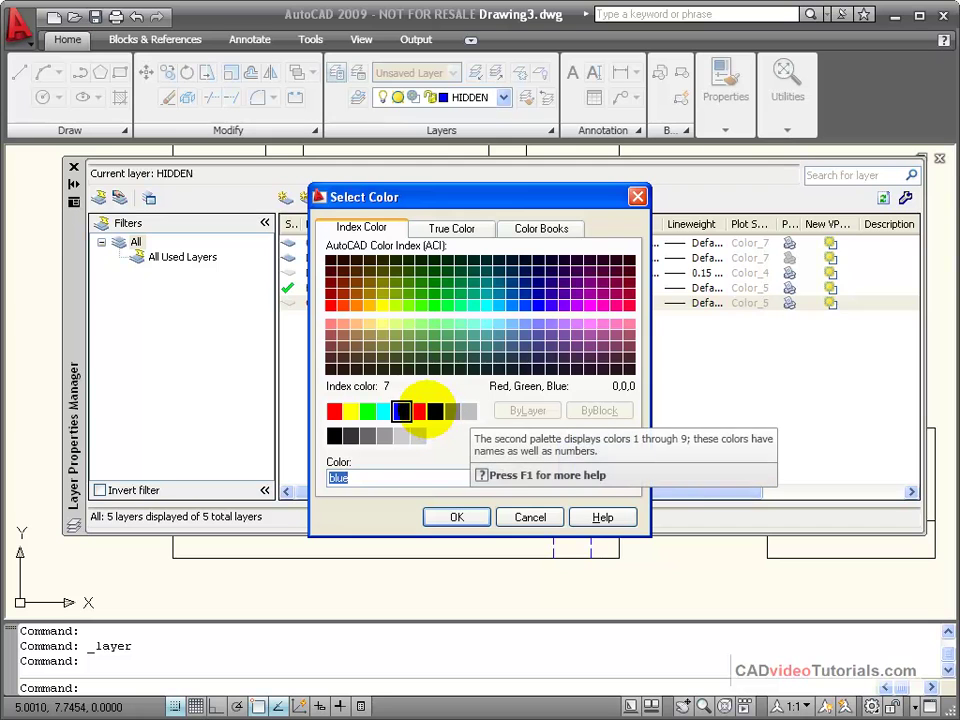
left_click(434, 409)
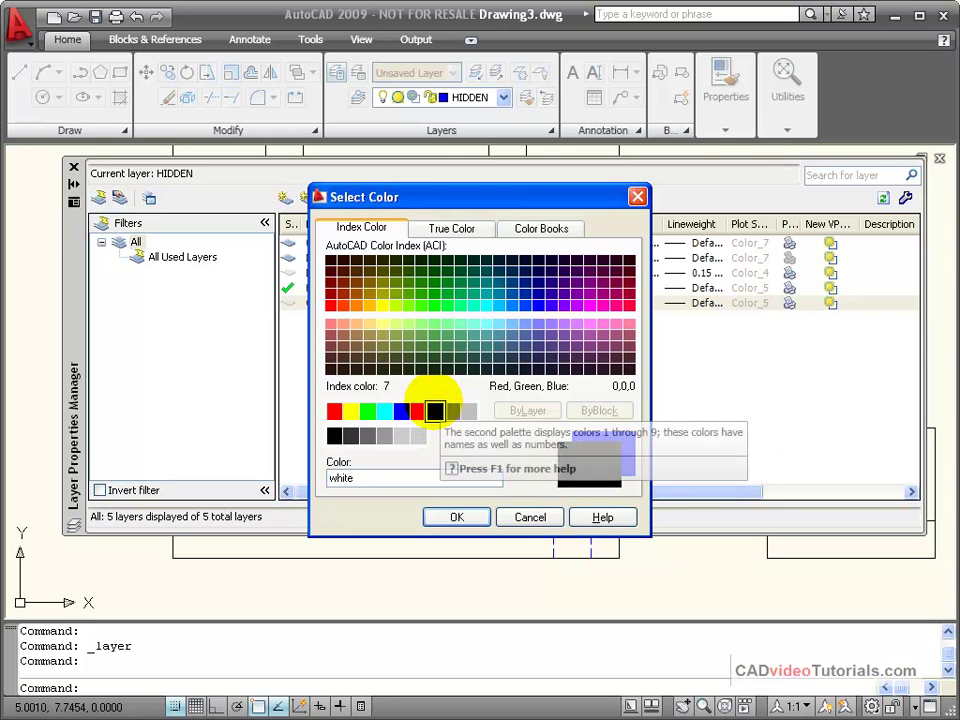
left_click(417, 410)
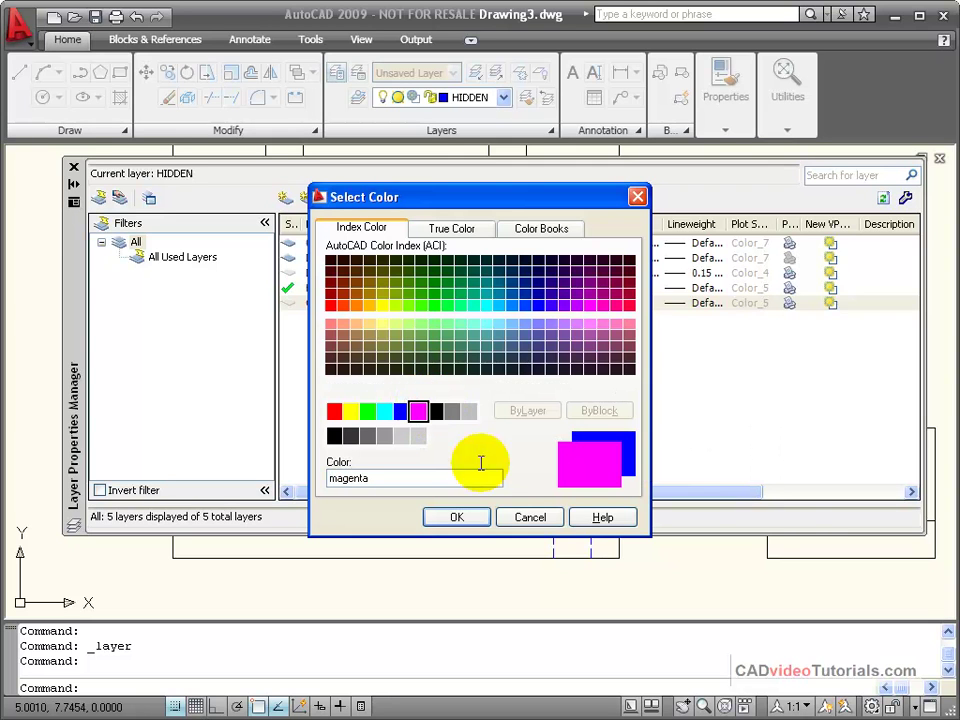
left_click(457, 517)
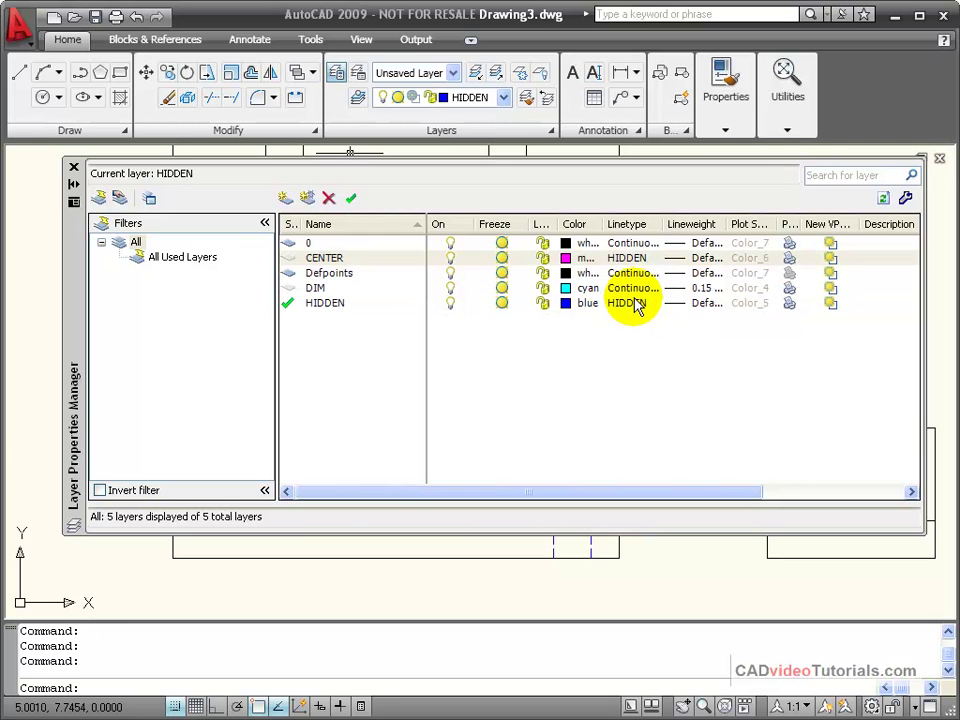
Assign the CENTER linetype to the CENTER layer and close the layer manager.
left_click(636, 258)
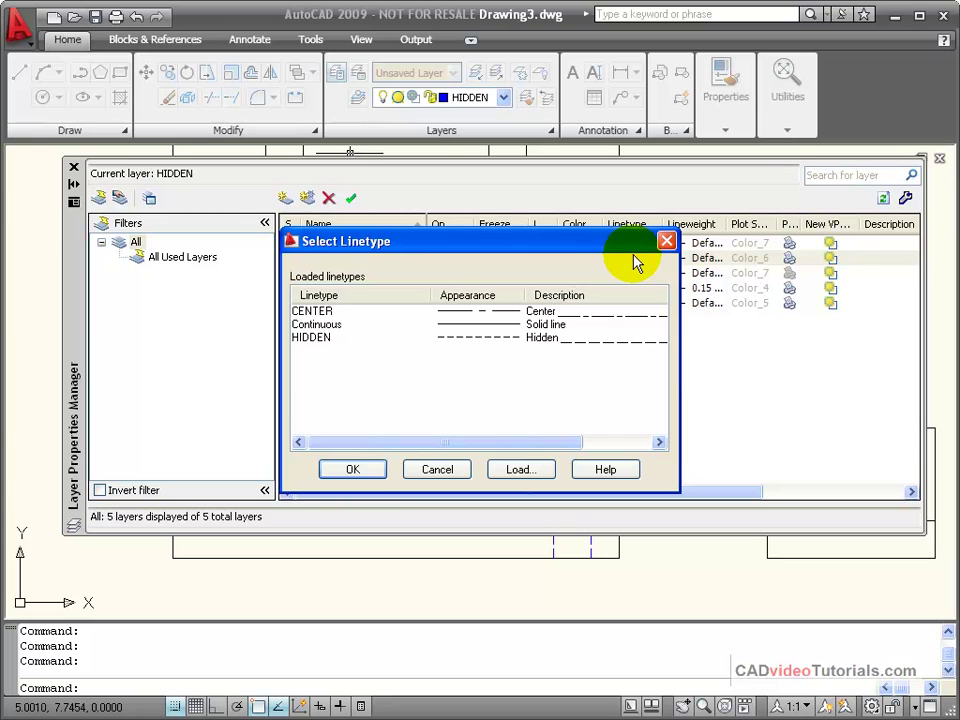
left_click(326, 312)
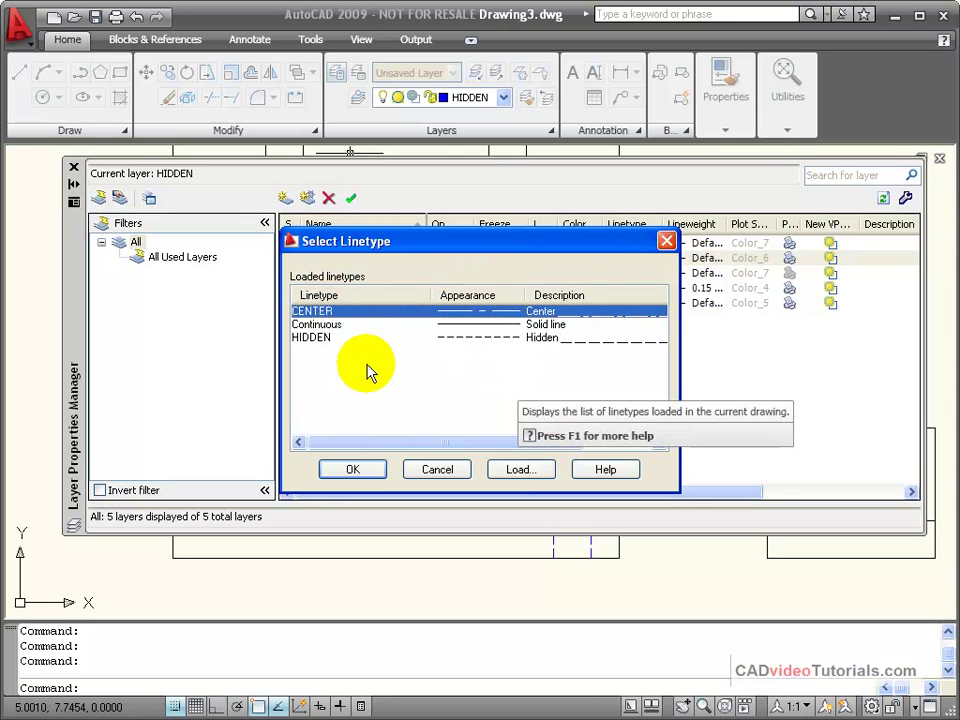
left_click(358, 469)
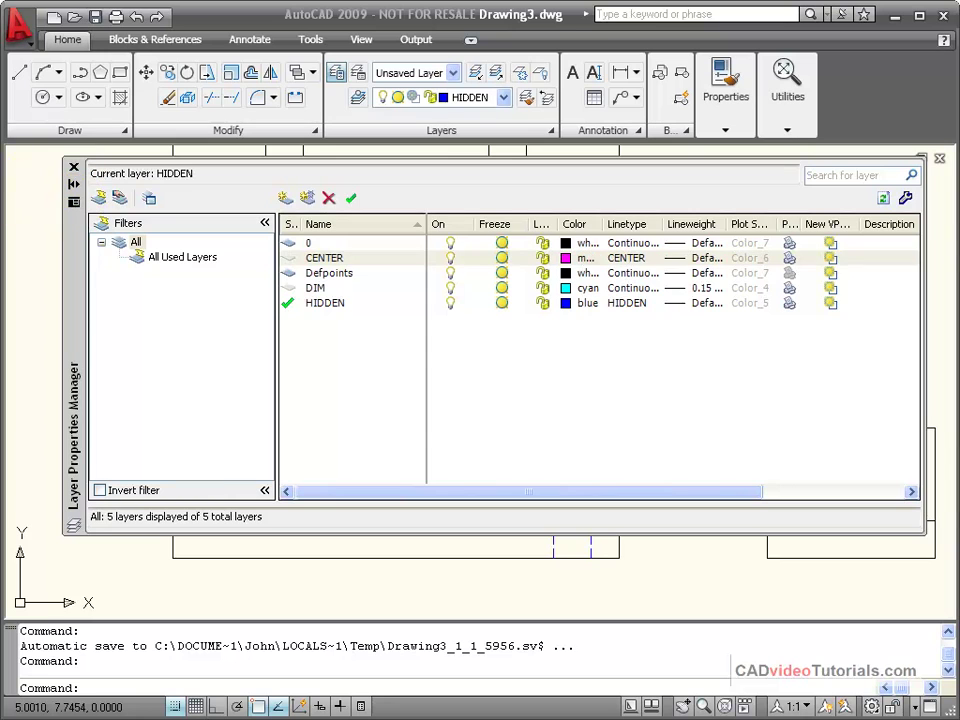
left_click(73, 168)
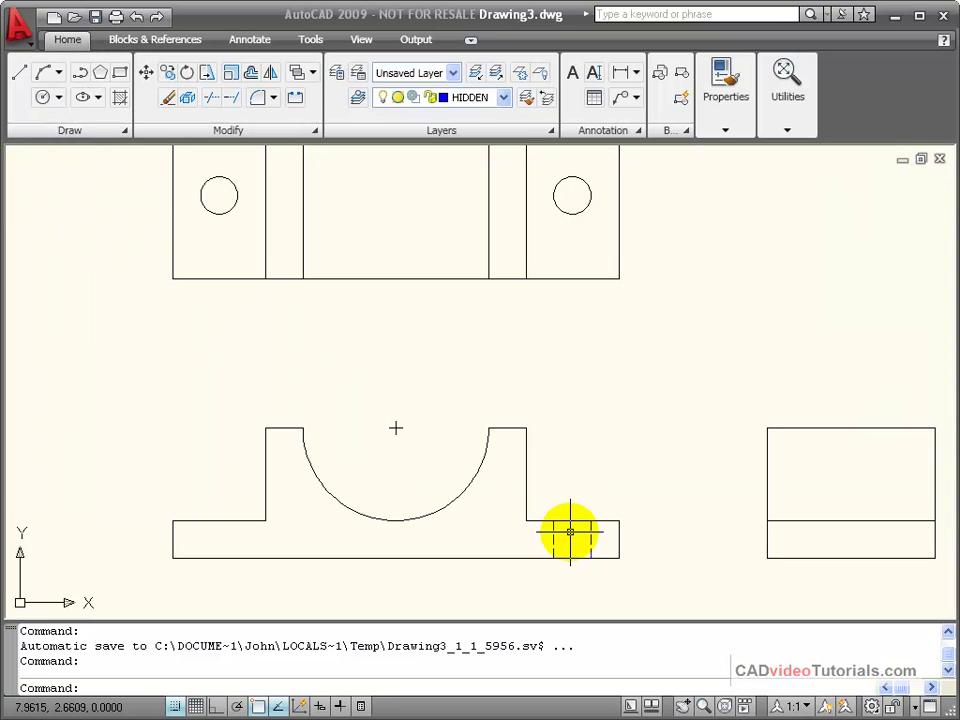
Draw a vertical line across the base from top to bottom edge through the right hole.
left_click(19, 72)
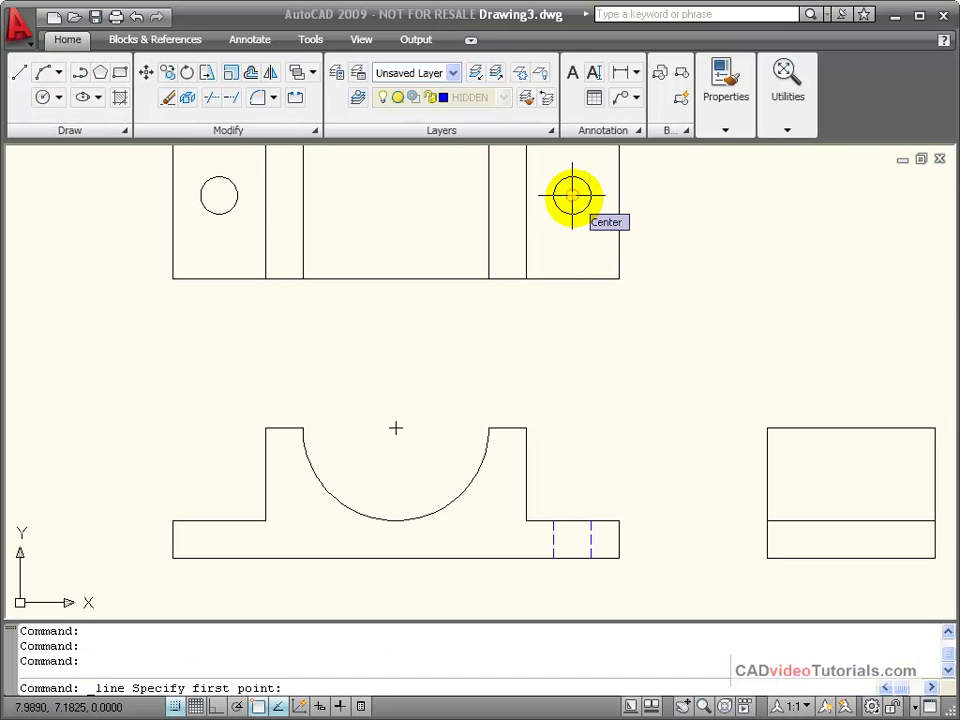
left_click(571, 520)
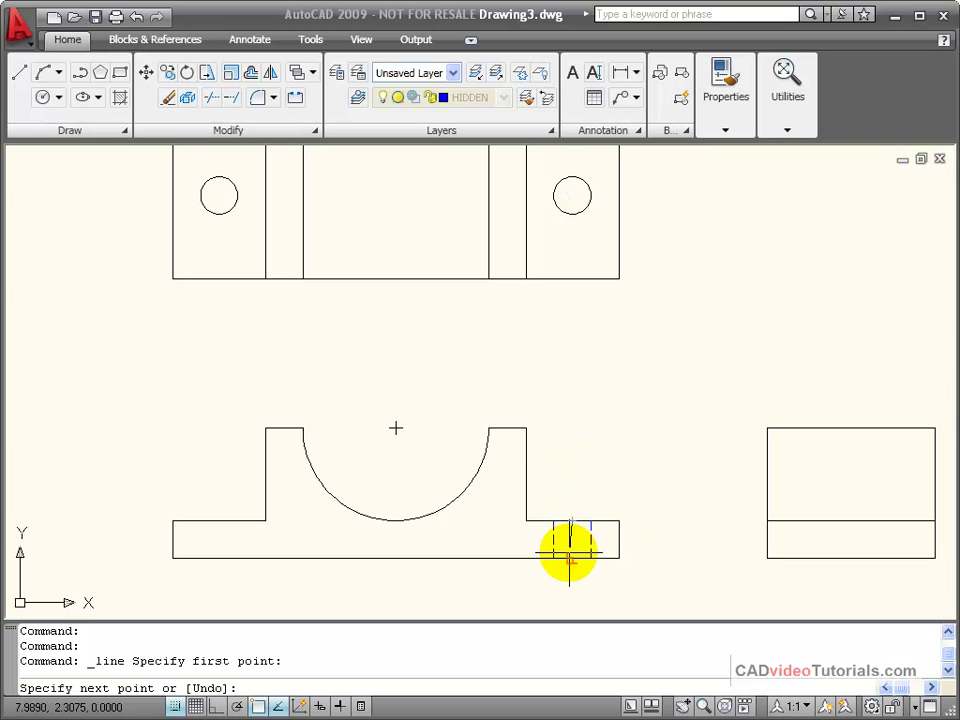
left_click(571, 558)
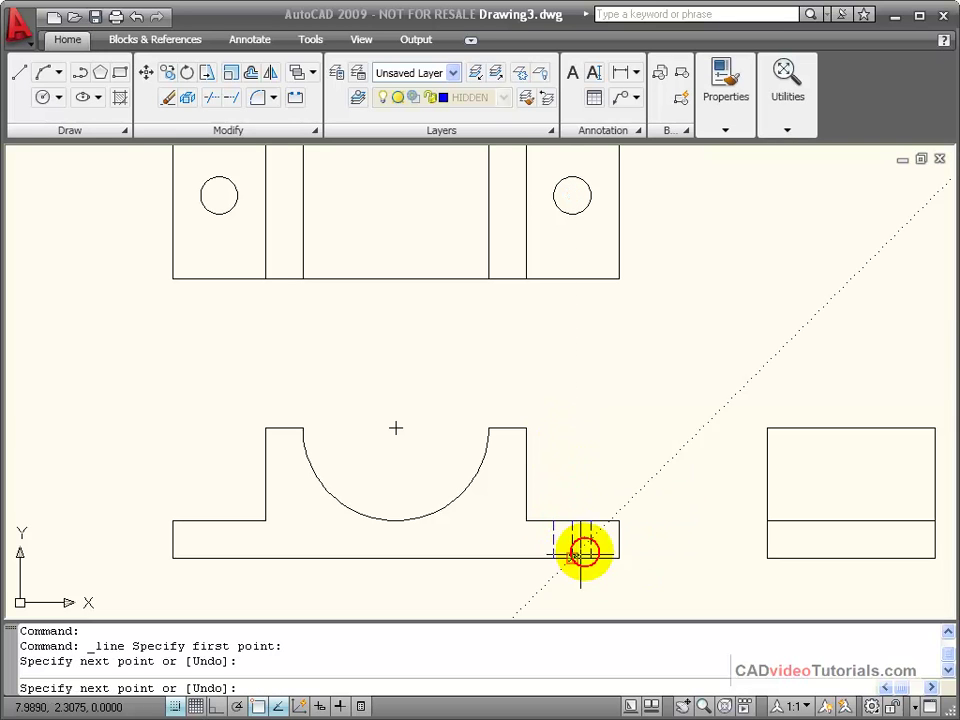
right_click(617, 460)
left_click(640, 468)
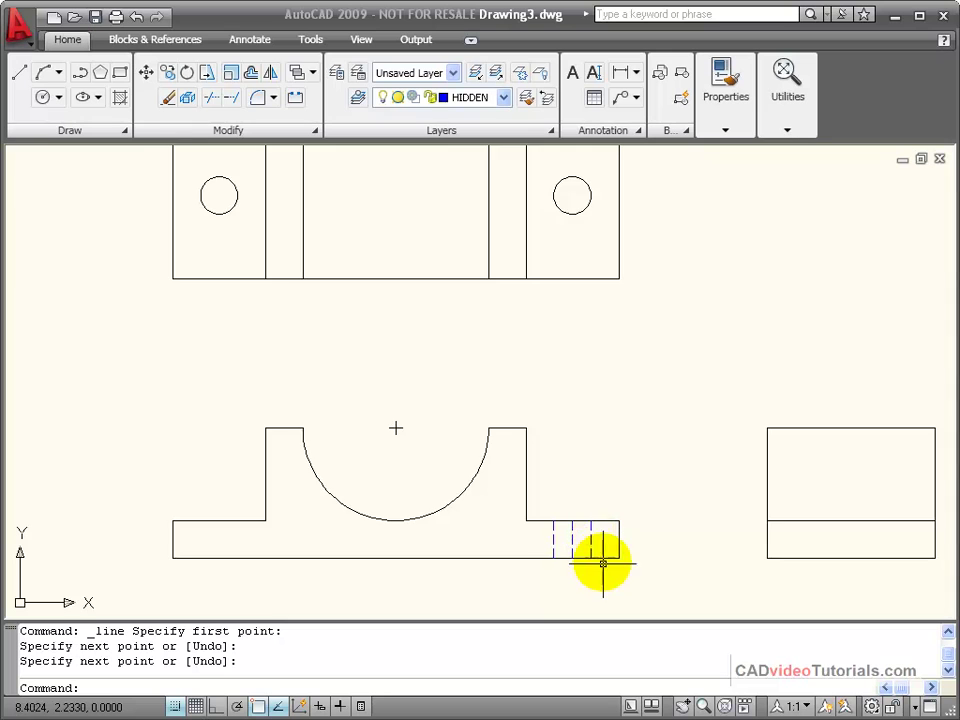
Zoom in and move the new line onto the magenta CENTER layer.
scroll(585, 545, "up", 5)
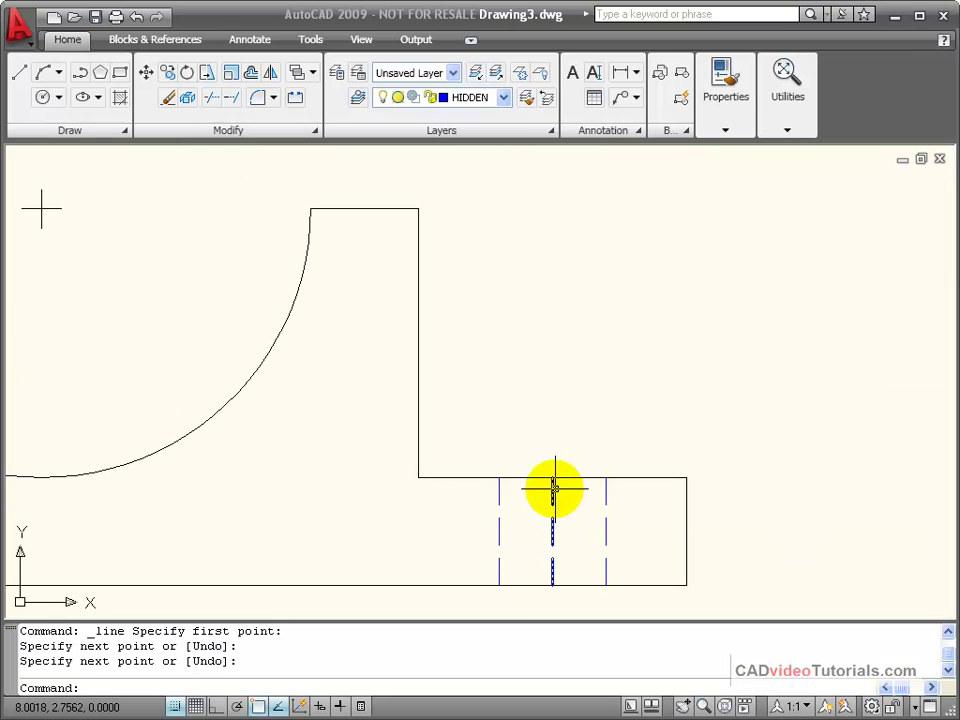
left_click(553, 488)
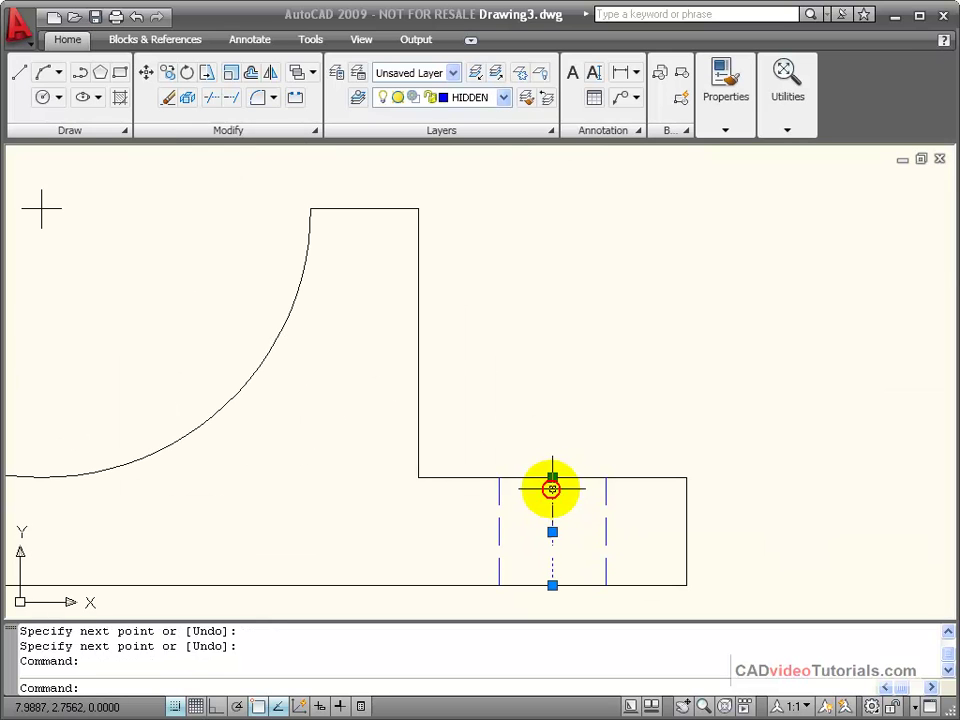
left_click(504, 98)
left_click(482, 130)
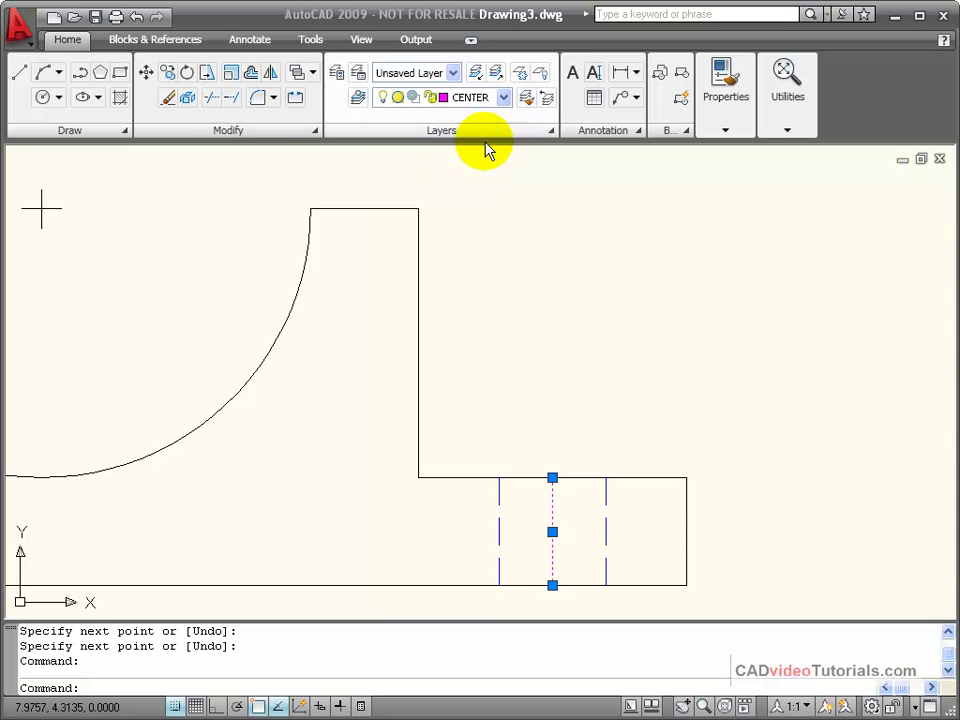
key("Escape")
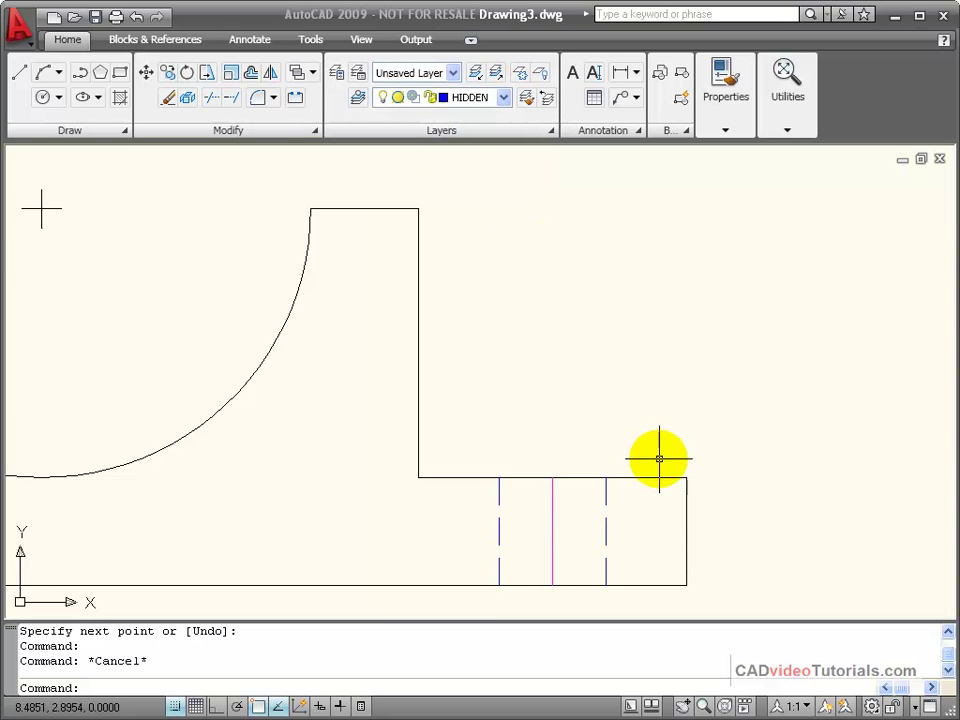
left_click(552, 503)
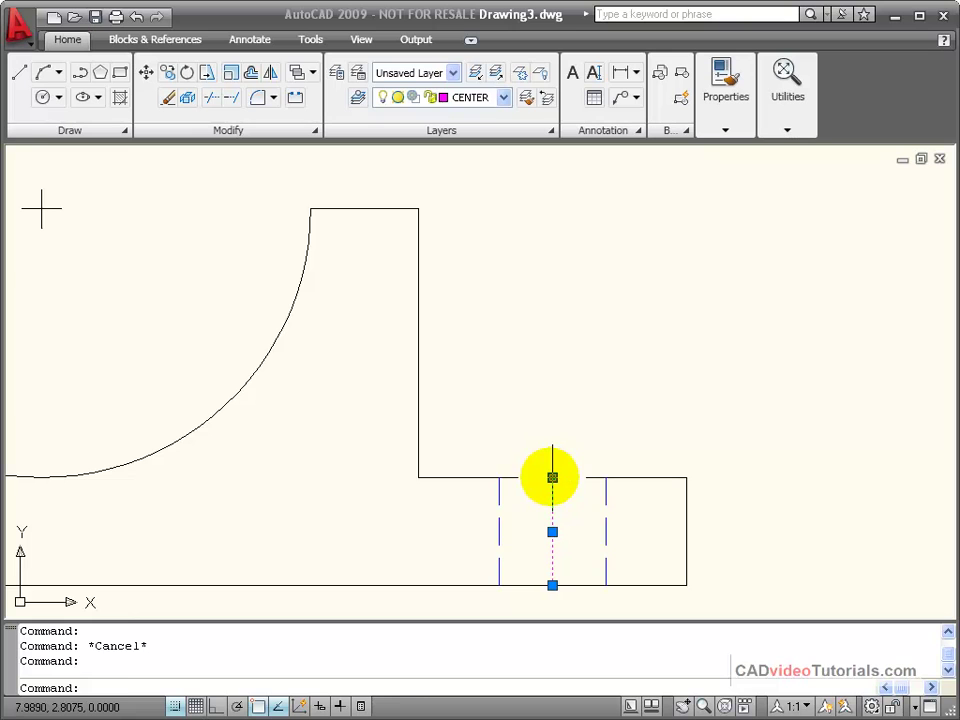
With Ortho on, stretch the centre line's lower end down past the base's bottom edge.
left_click(552, 477)
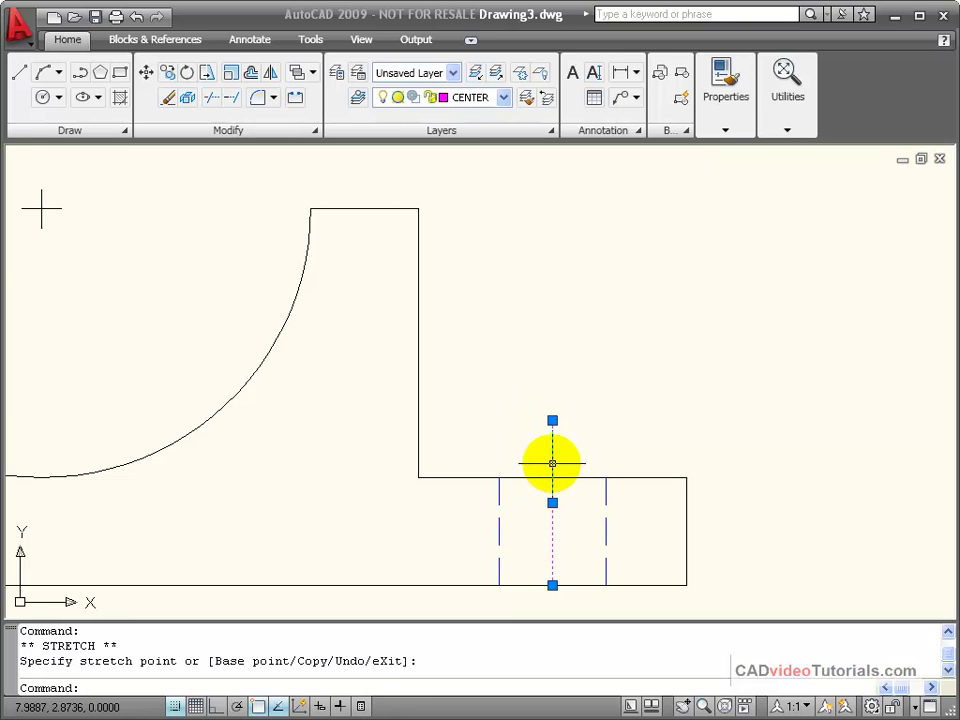
key("Escape")
middle_click_drag(627, 547, 639, 450)
left_click(563, 496)
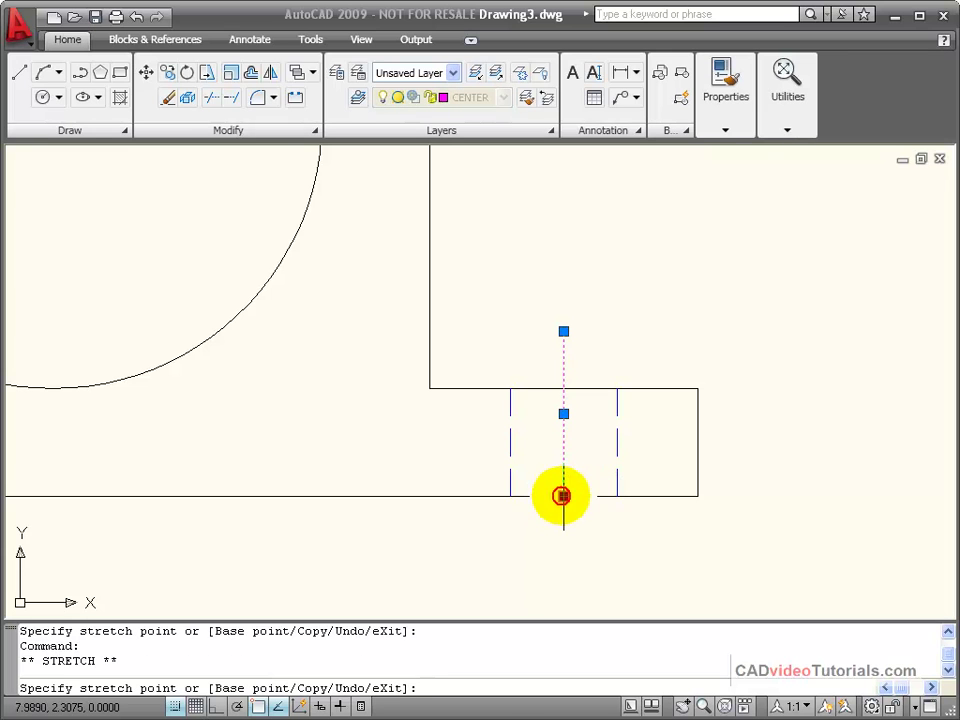
key("F8")
left_click(561, 545)
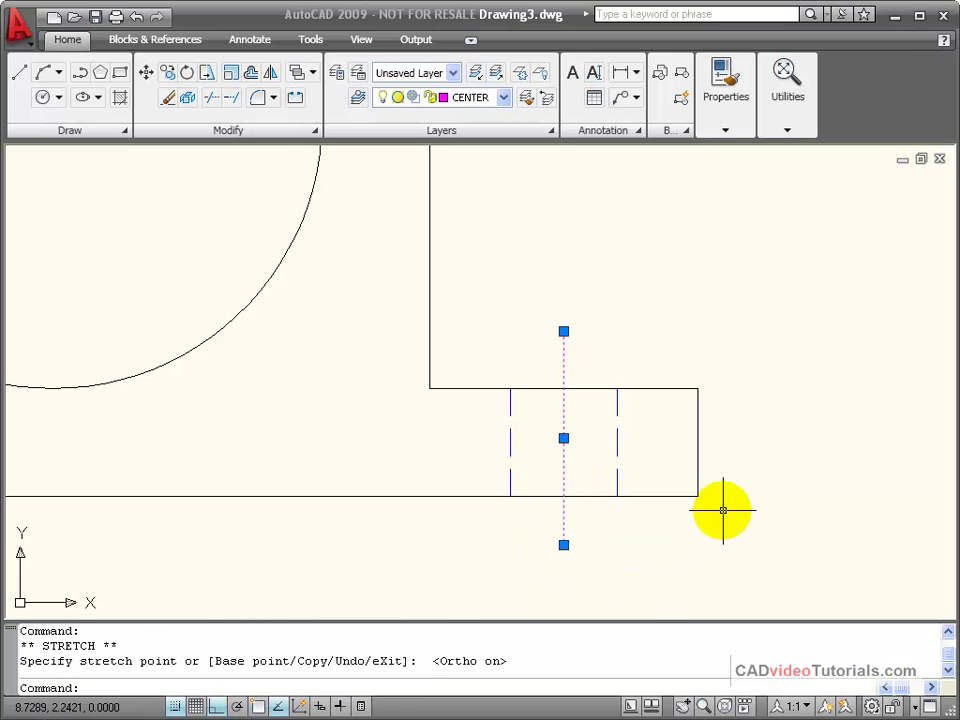
key("Escape")
Stretch the centre line's top grip above the base and its bottom grip further below.
left_click(563, 345)
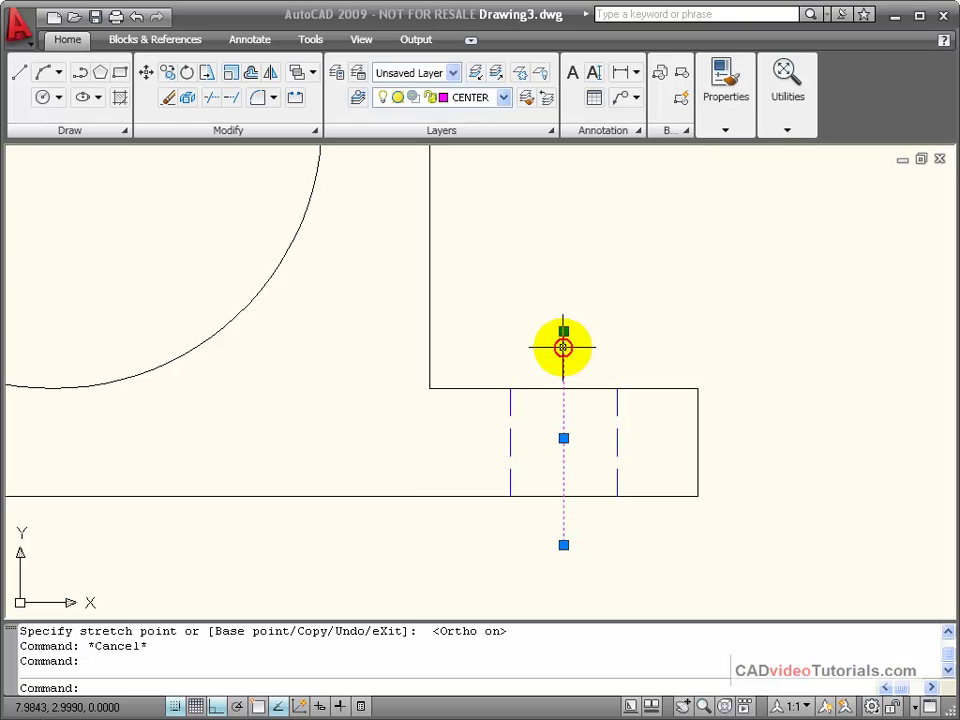
left_click(562, 330)
left_click(573, 307)
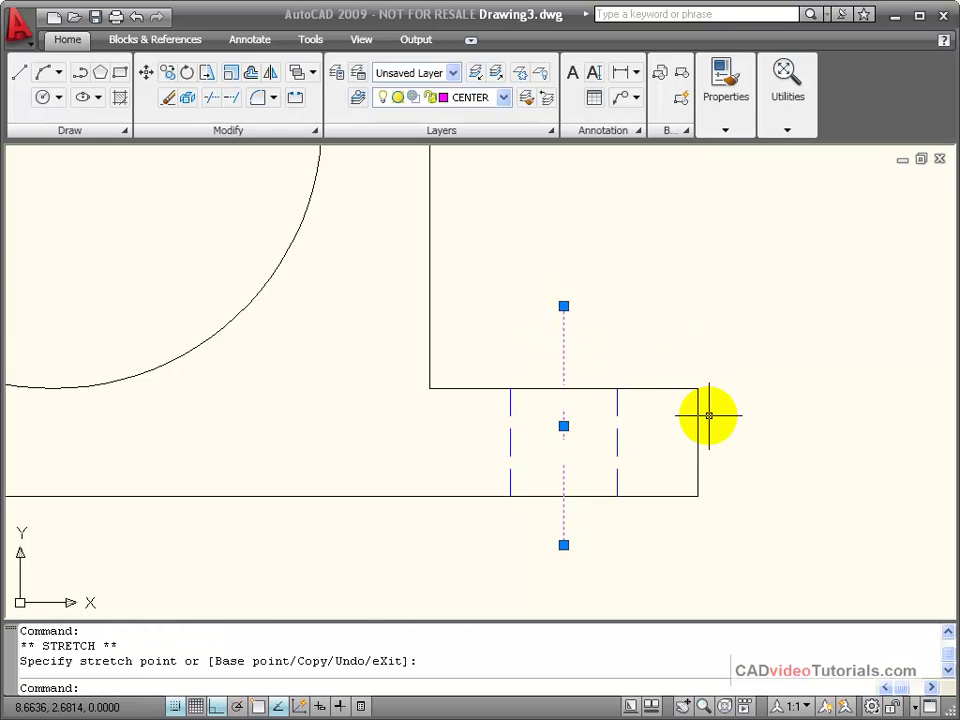
key("Escape")
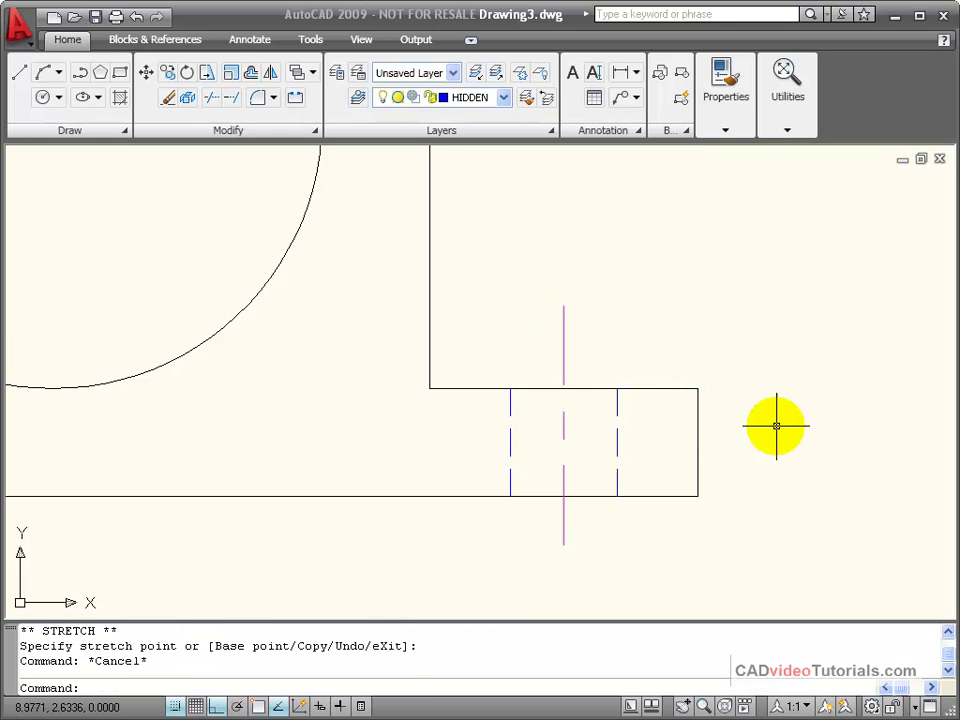
left_click(563, 538)
left_click(563, 545)
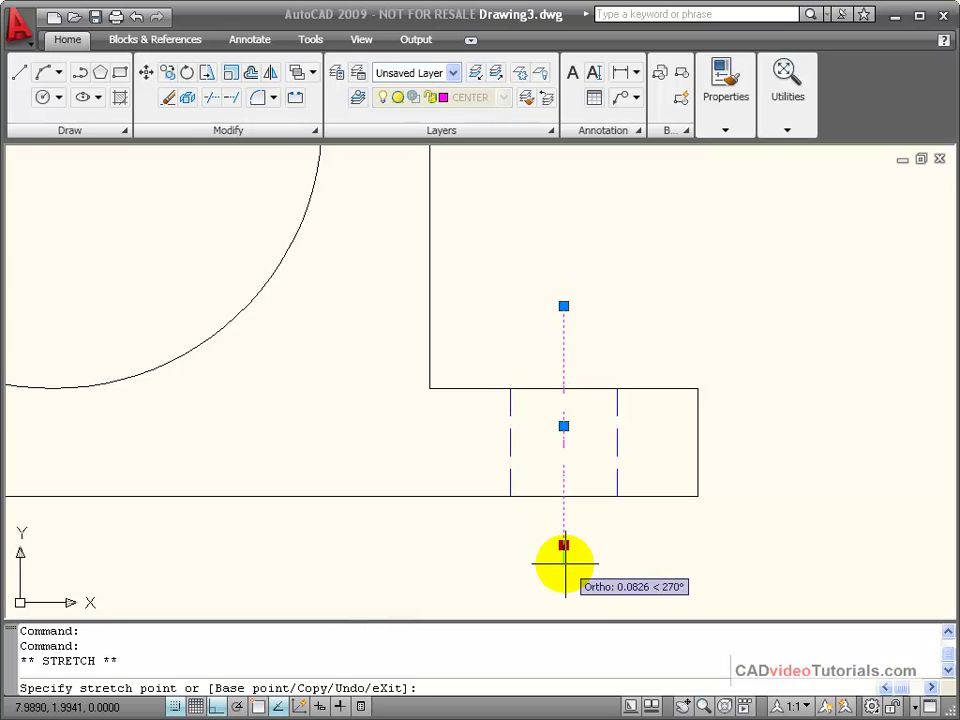
left_click(563, 567)
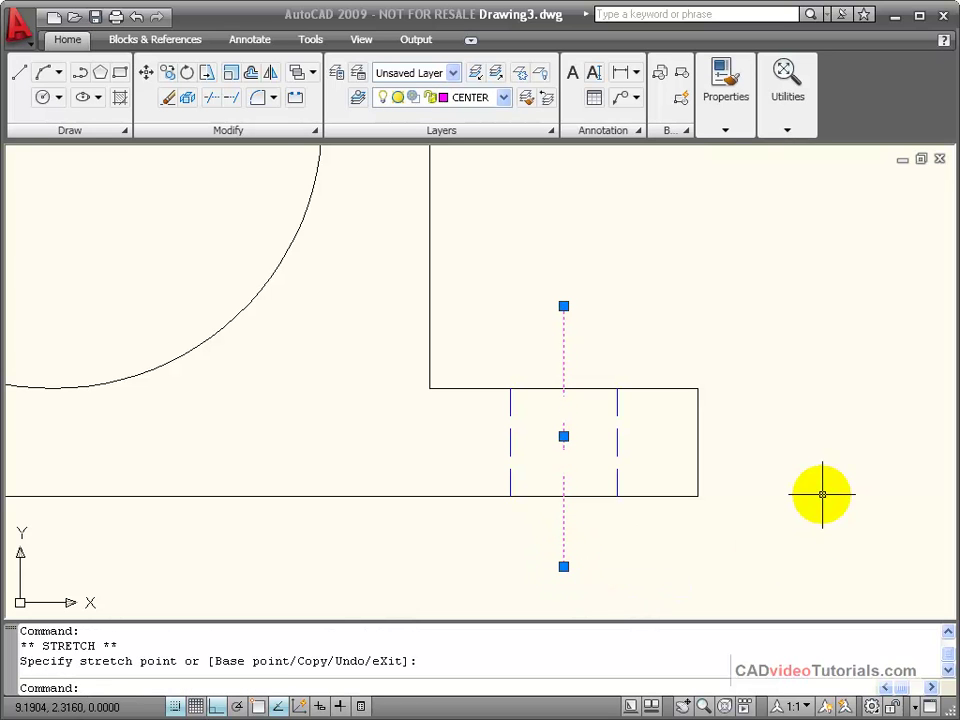
key("Escape")
Zoom out and pan so the top, front and side views all fit on screen.
scroll(729, 354, "down", 4)
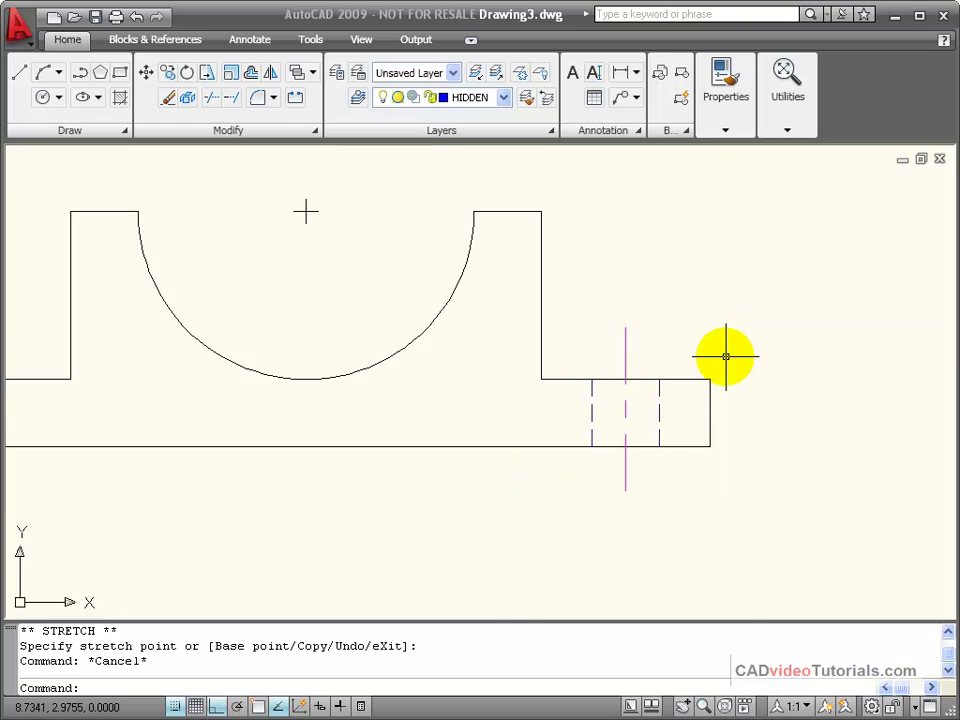
mouse_move(722, 356)
middle_mouse_down()
mouse_move(709, 422)
mouse_move(686, 456)
middle_mouse_up()
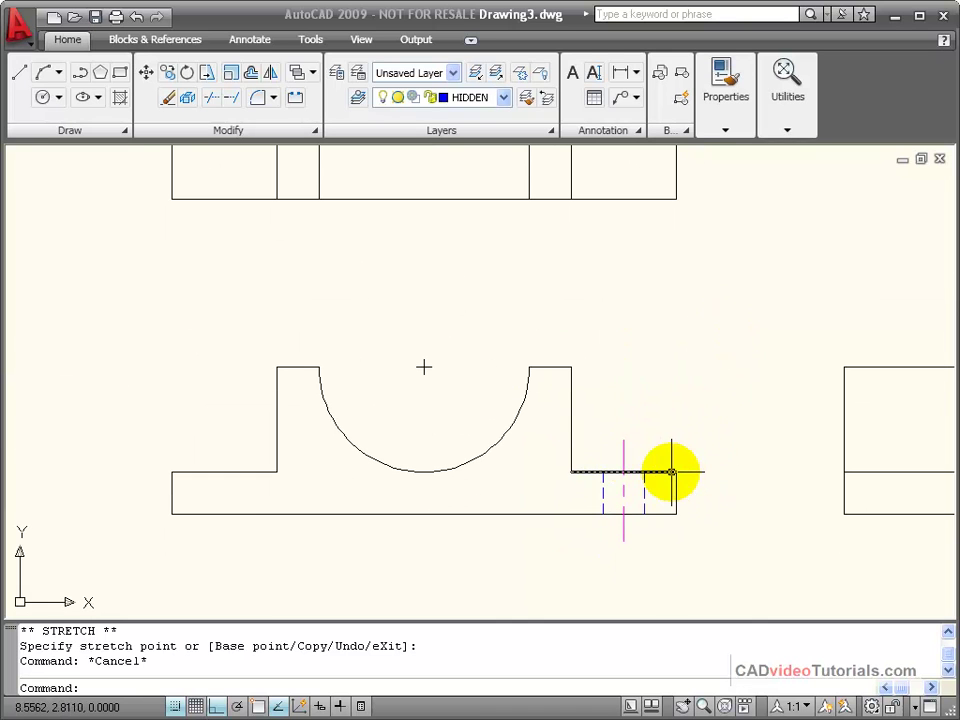
mouse_move(652, 320)
middle_mouse_down()
mouse_move(628, 465)
mouse_move(633, 302)
middle_mouse_up()
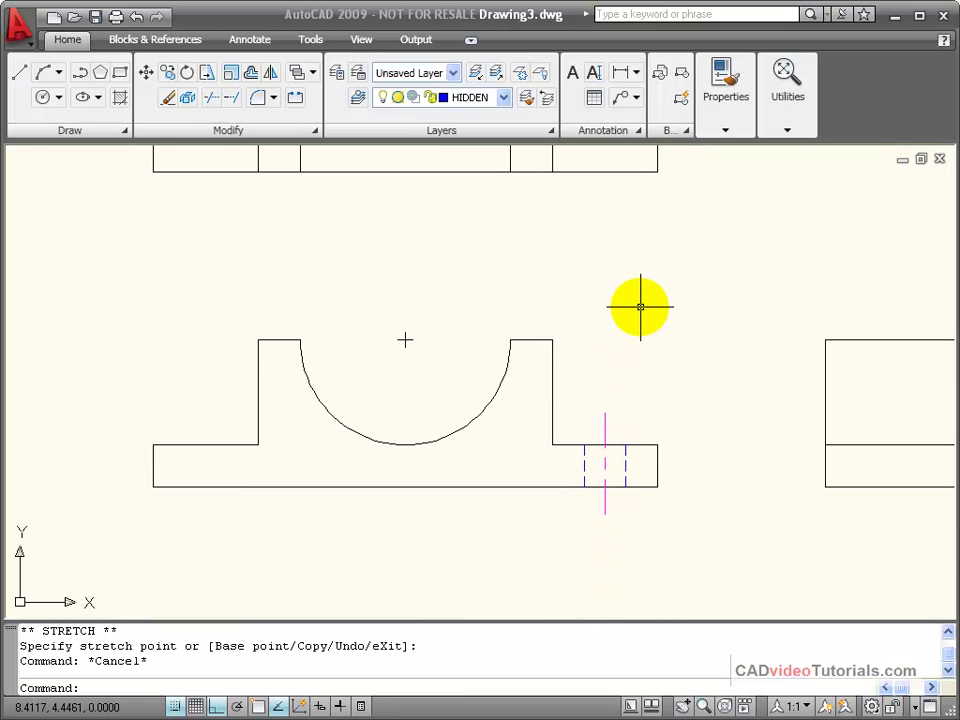
scroll(640, 307, "up", 1)
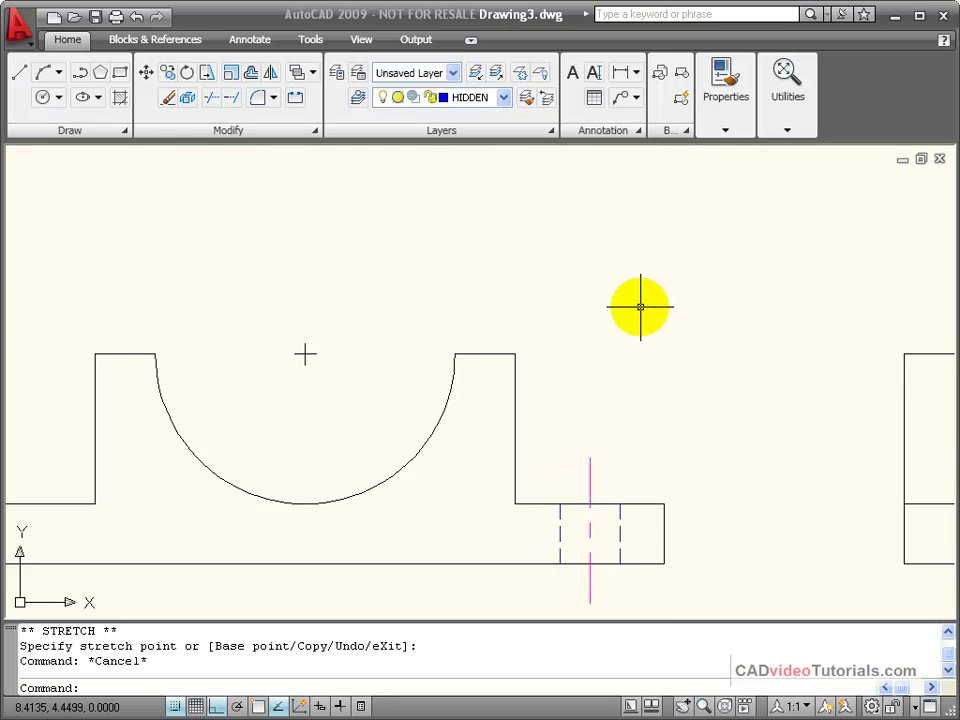
scroll(640, 307, "down", 3)
mouse_move(672, 360)
middle_mouse_down()
mouse_move(685, 371)
mouse_move(606, 405)
middle_mouse_up()
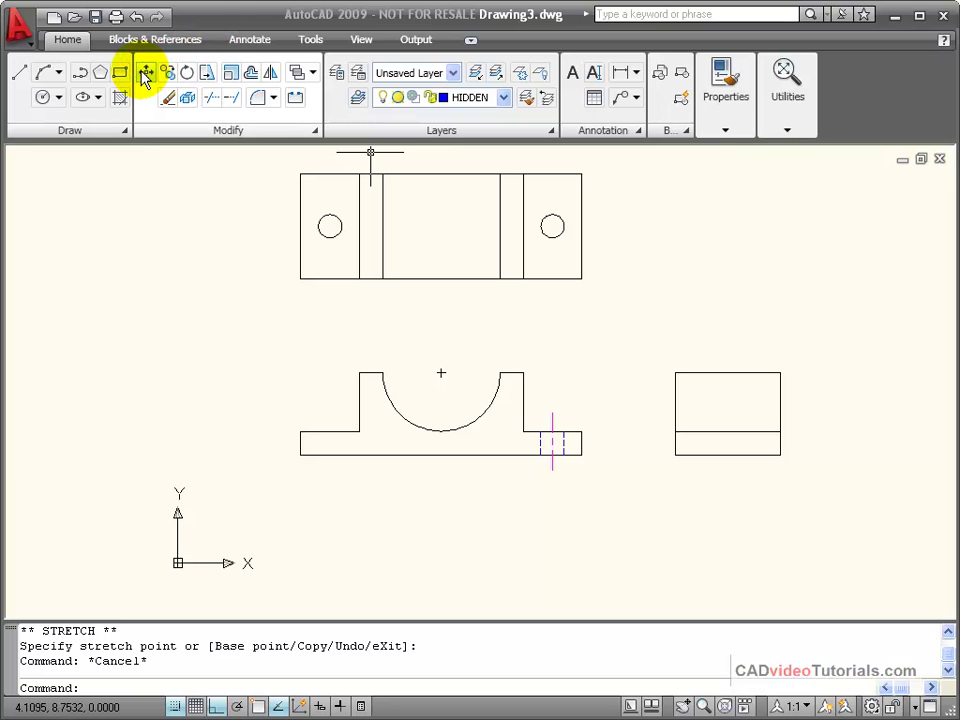
Copy the right hole's two hidden lines and centre line to the left hole, aligned under the left circle's centre.
left_click(169, 75)
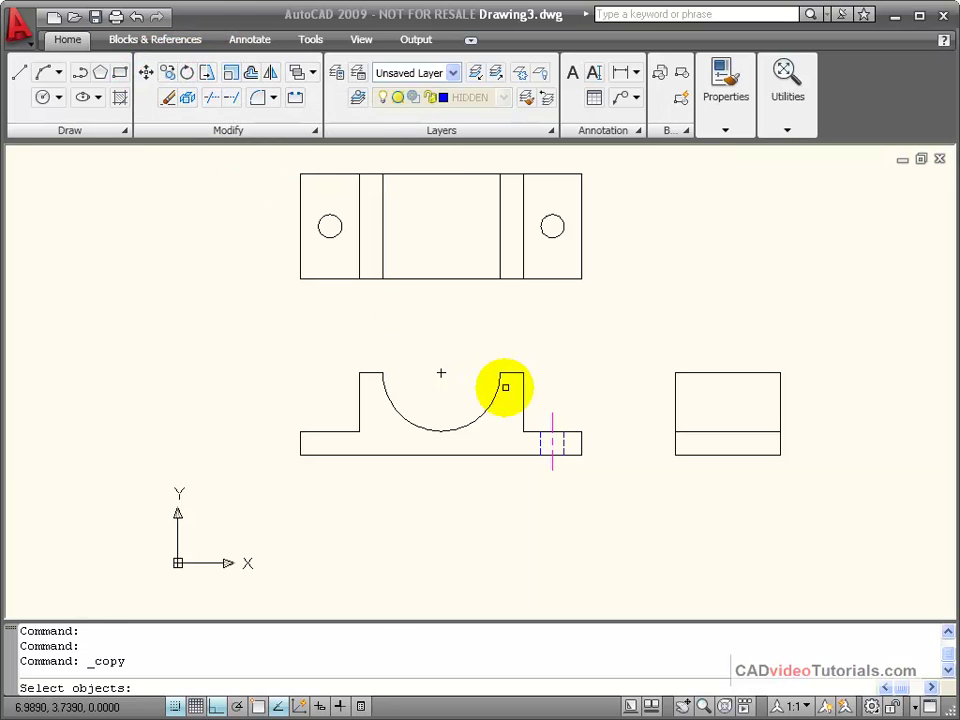
left_click(533, 399)
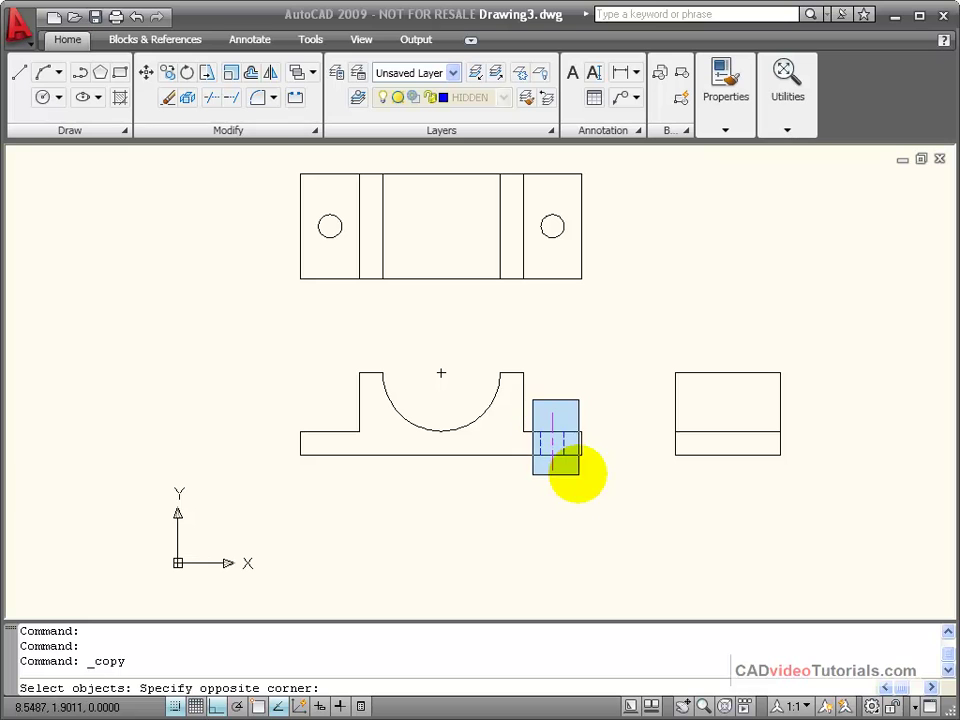
left_click(569, 477)
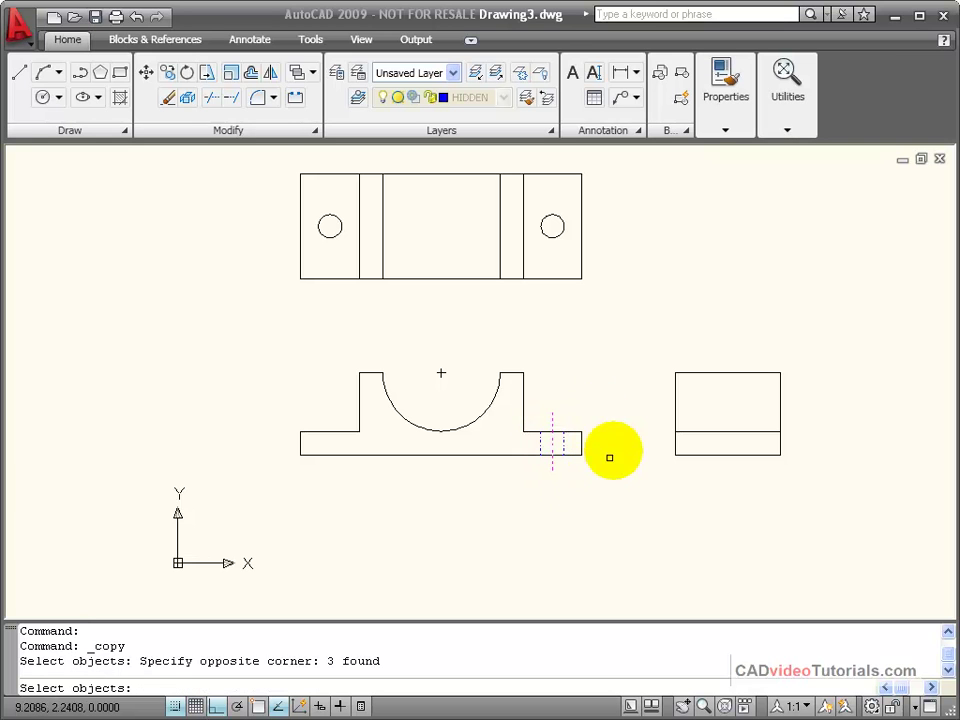
scroll(568, 414, "down", 2)
scroll(568, 406, "up", 3)
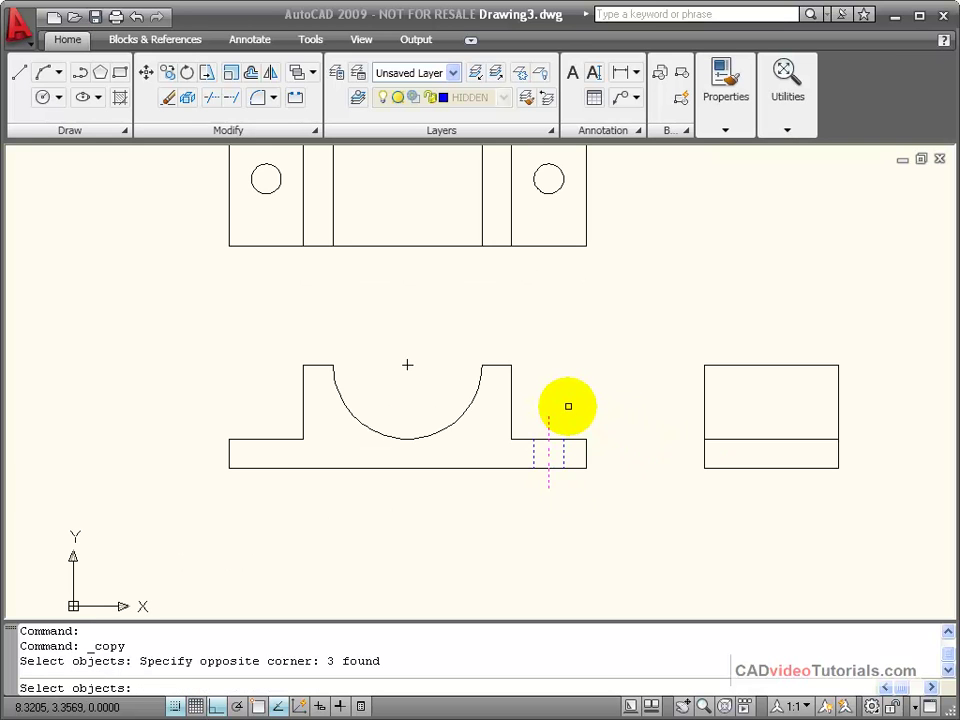
key("Return")
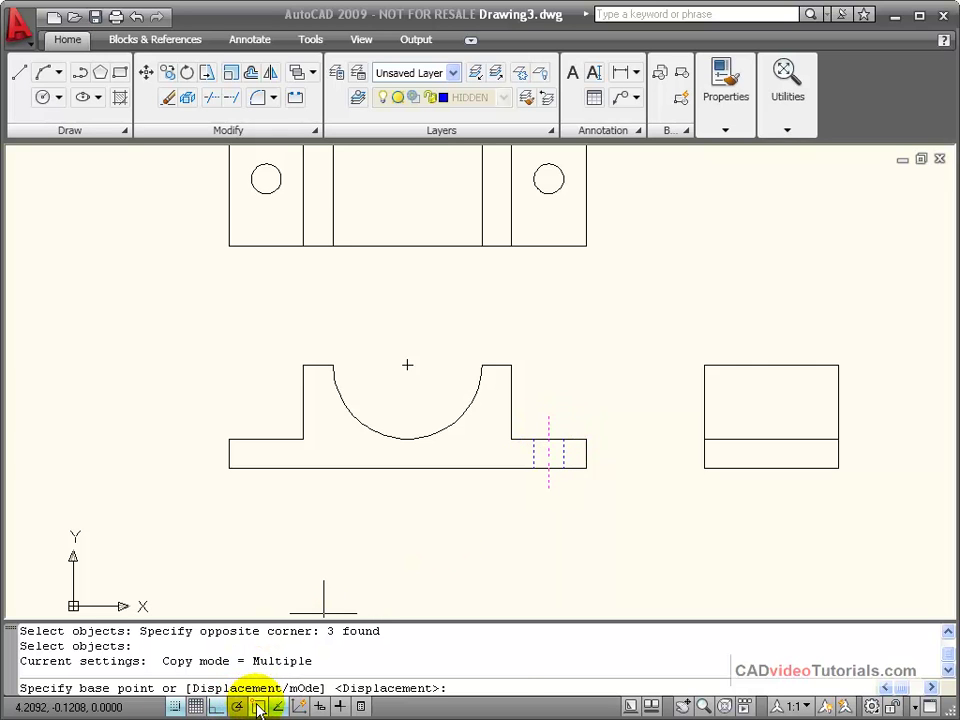
left_click(548, 440)
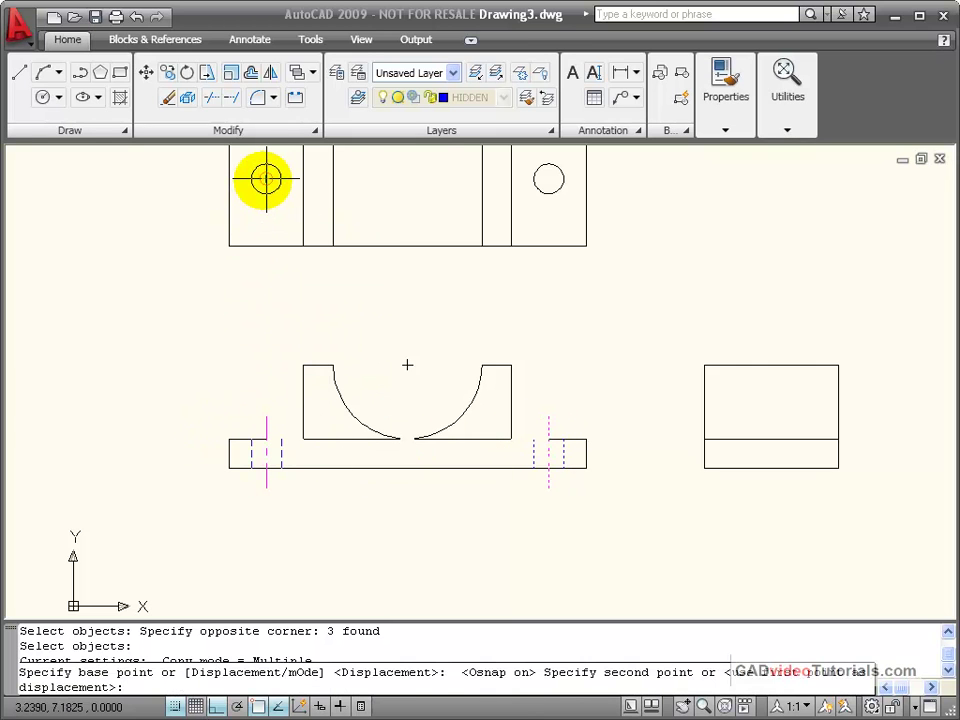
mouse_move(266, 179)
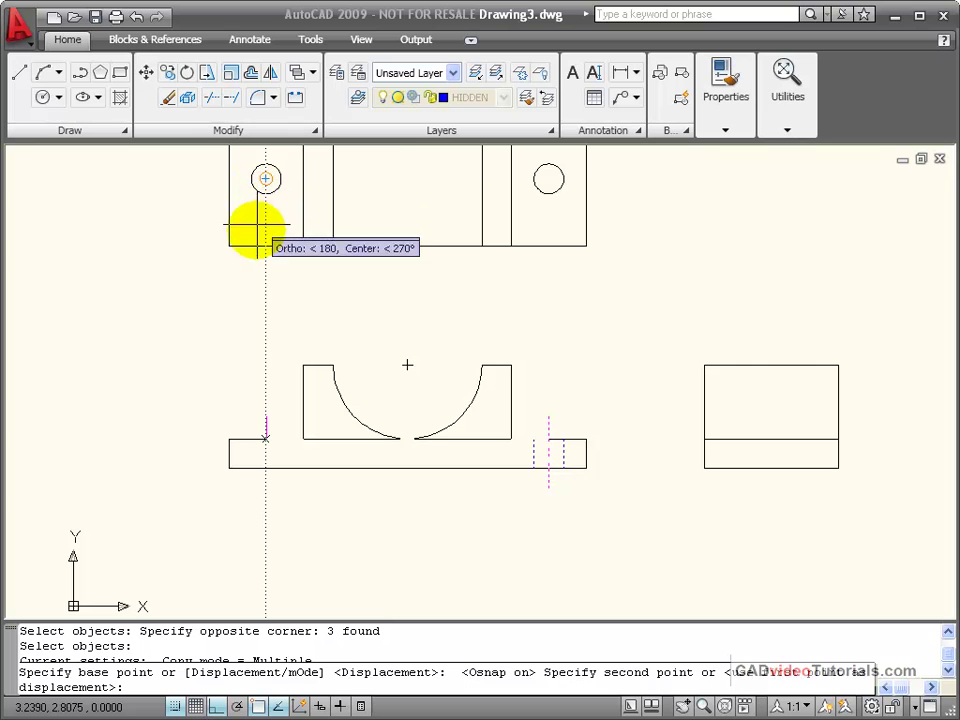
left_click(266, 440)
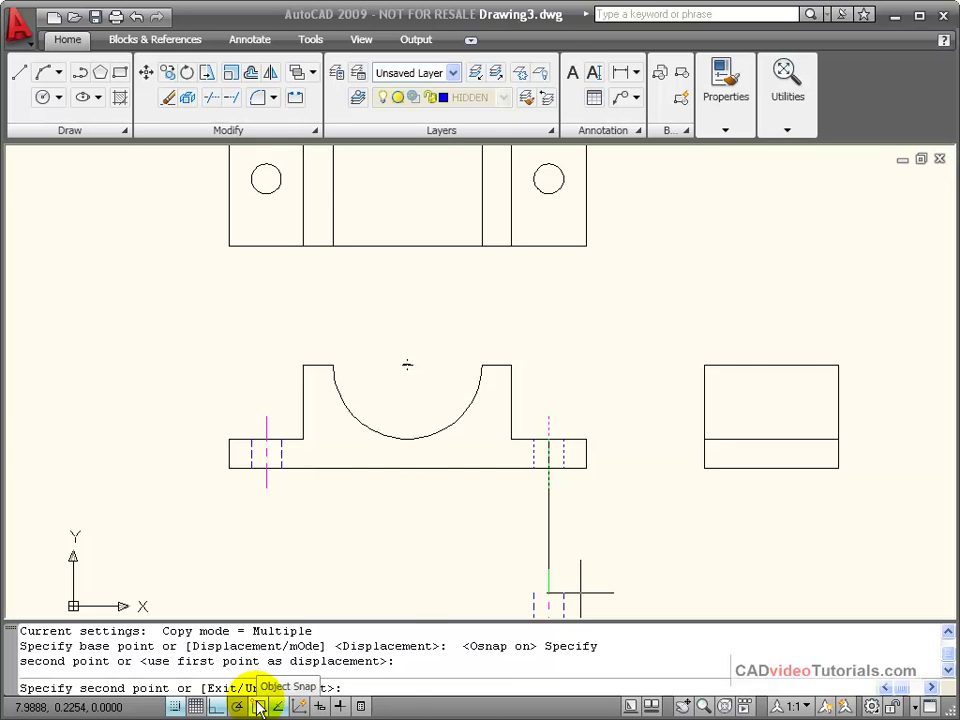
Using Midpoint snap, place another copy of the hole lines at the side view base's midpoint and end Copy.
right_click(259, 709)
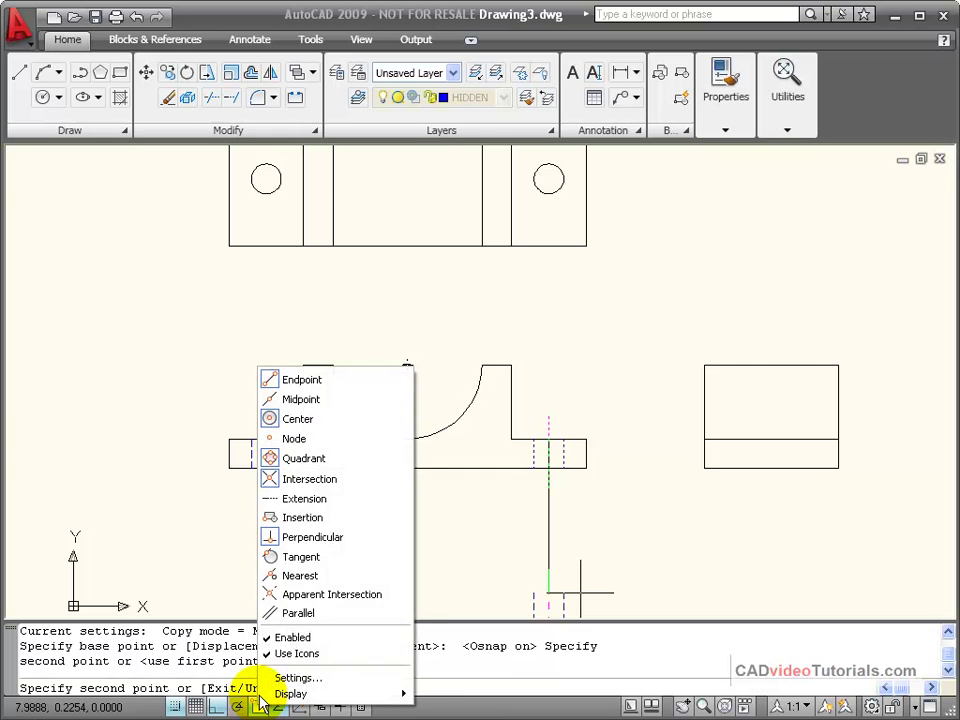
left_click(298, 399)
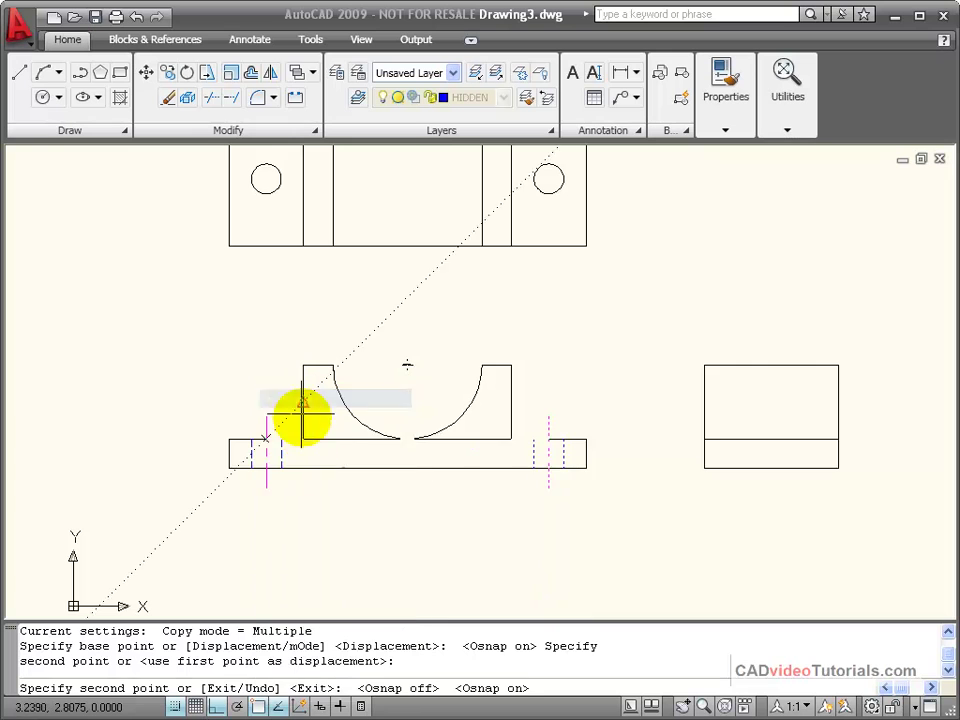
left_click(771, 440)
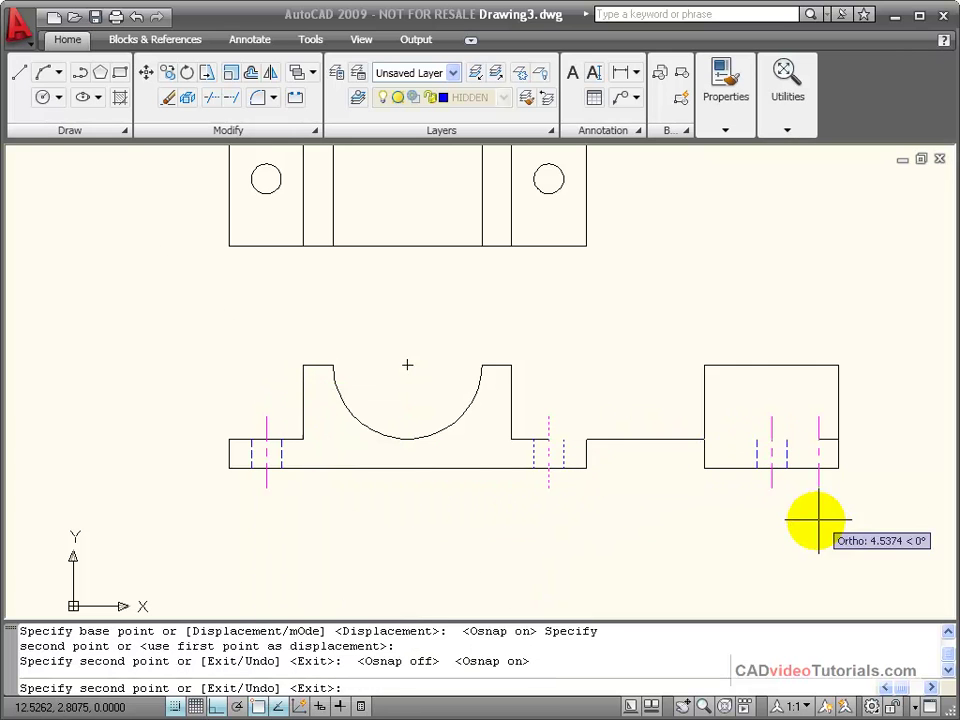
right_click(697, 513)
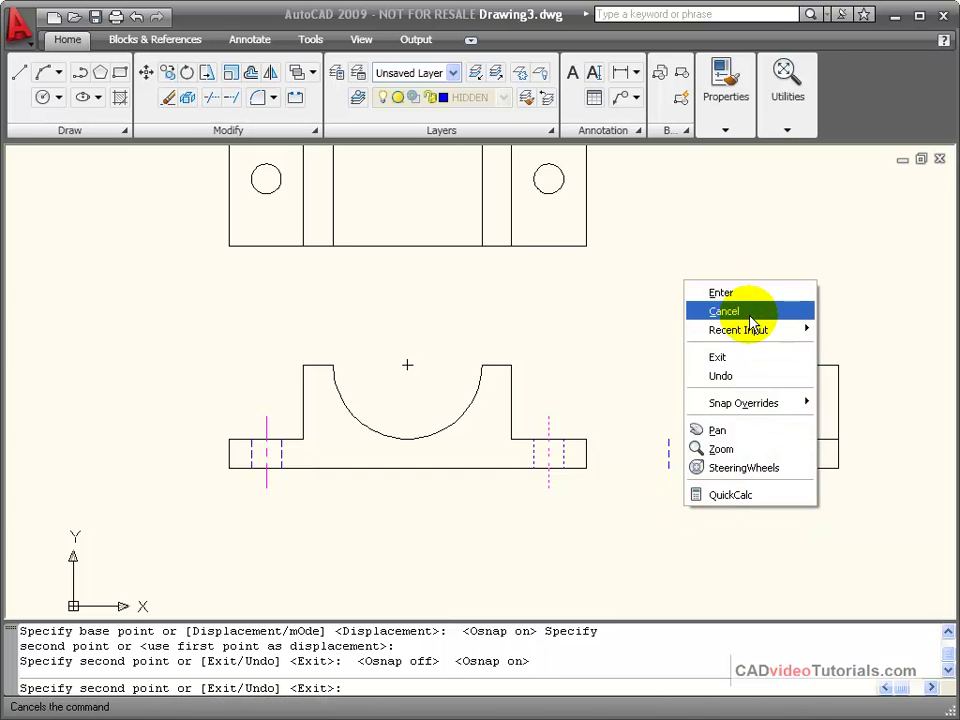
left_click(700, 293)
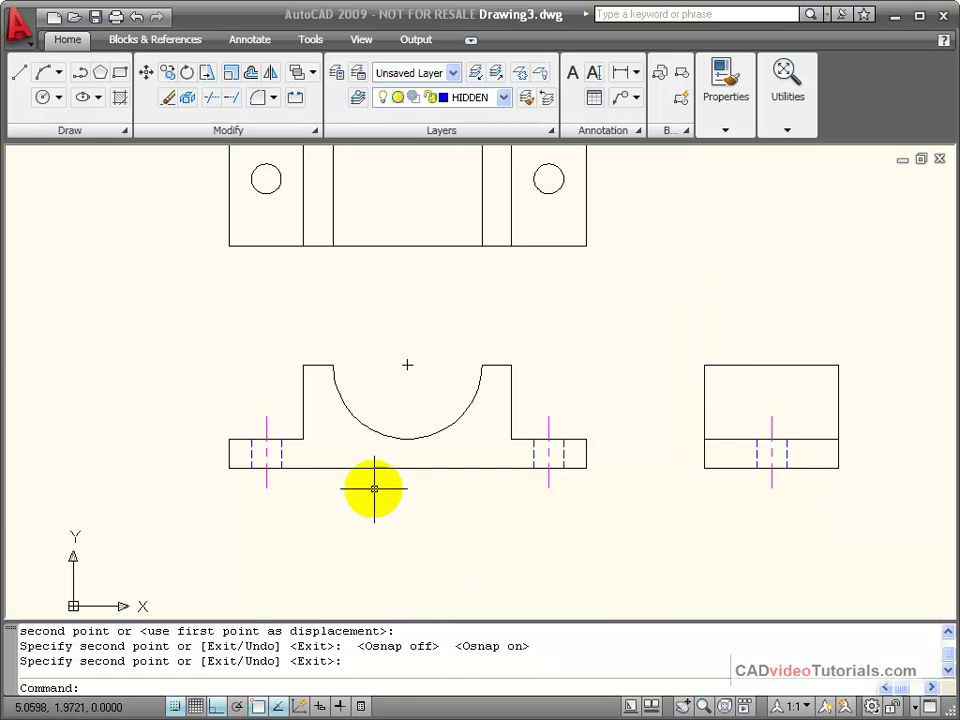